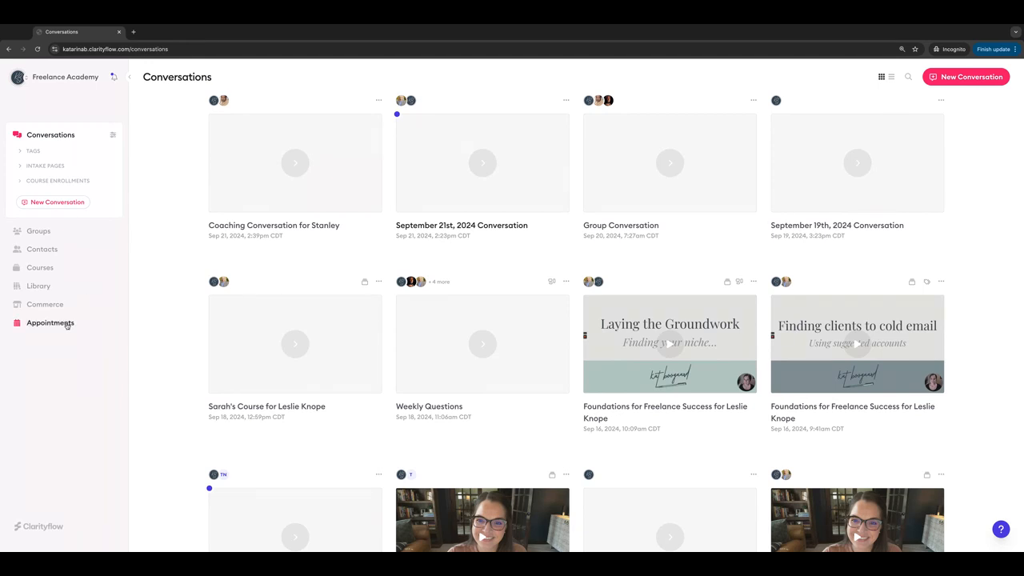
# - Open the Coaching Session appointment type from the appointment scheduling links and expand its Details section
pyautogui.click(98, 321)
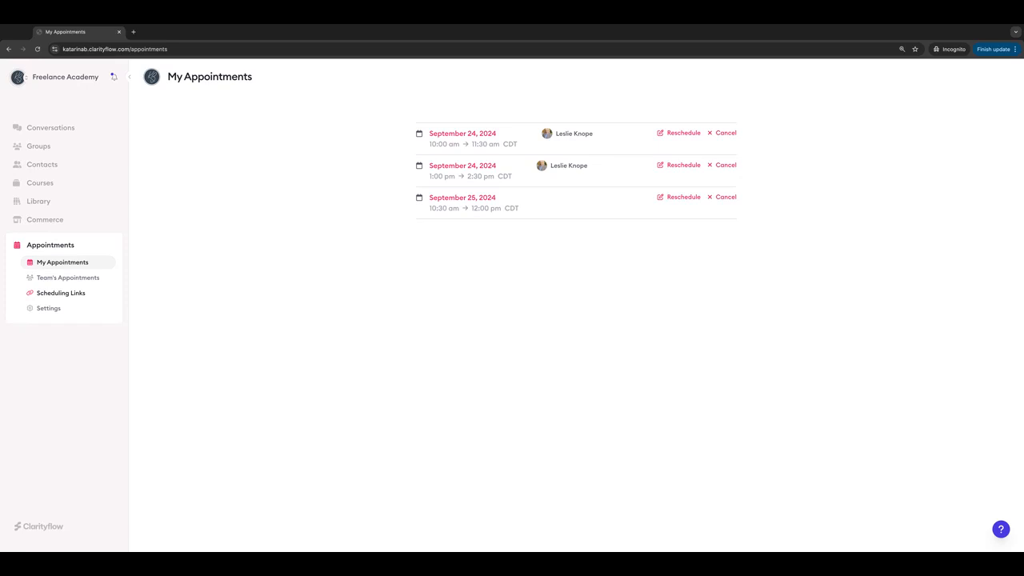
pyautogui.click(61, 295)
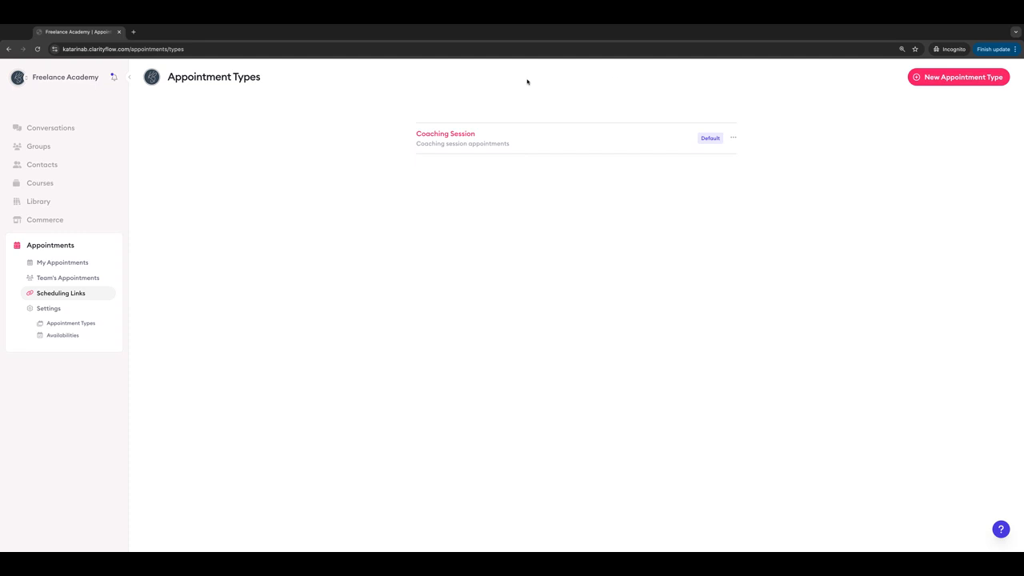
pyautogui.click(450, 136)
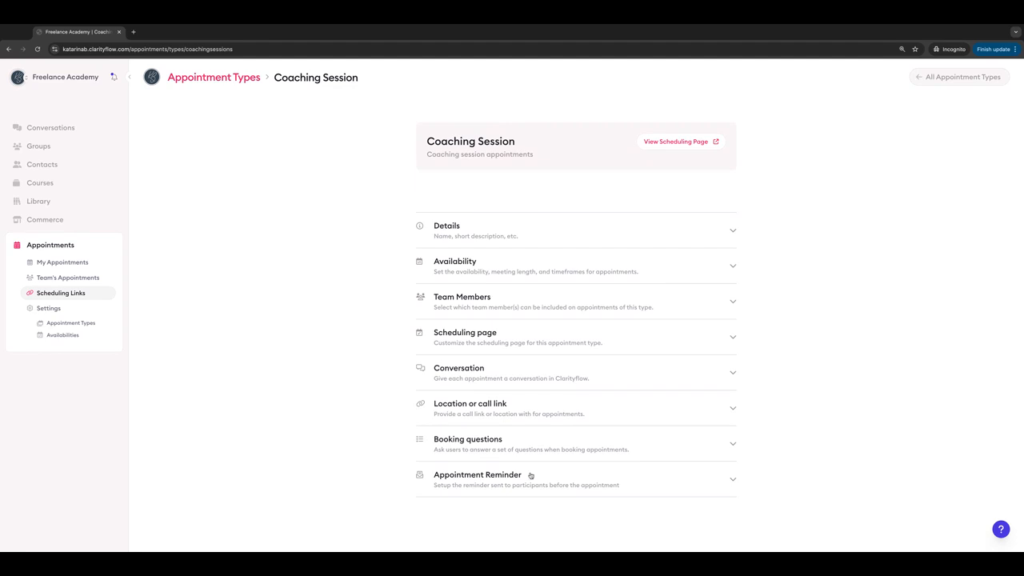
pyautogui.click(513, 234)
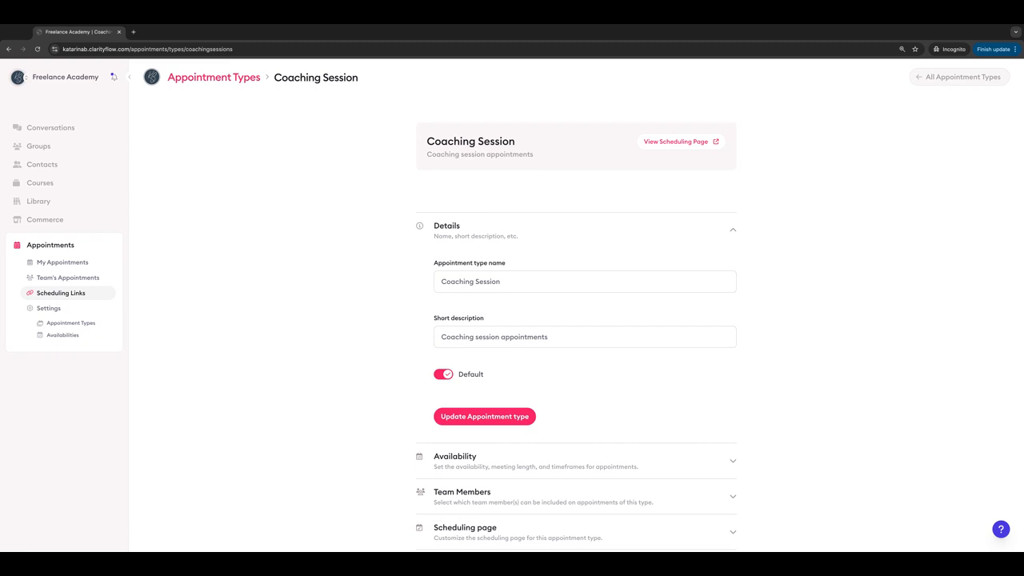
pyautogui.scroll(-3, 490, 348)
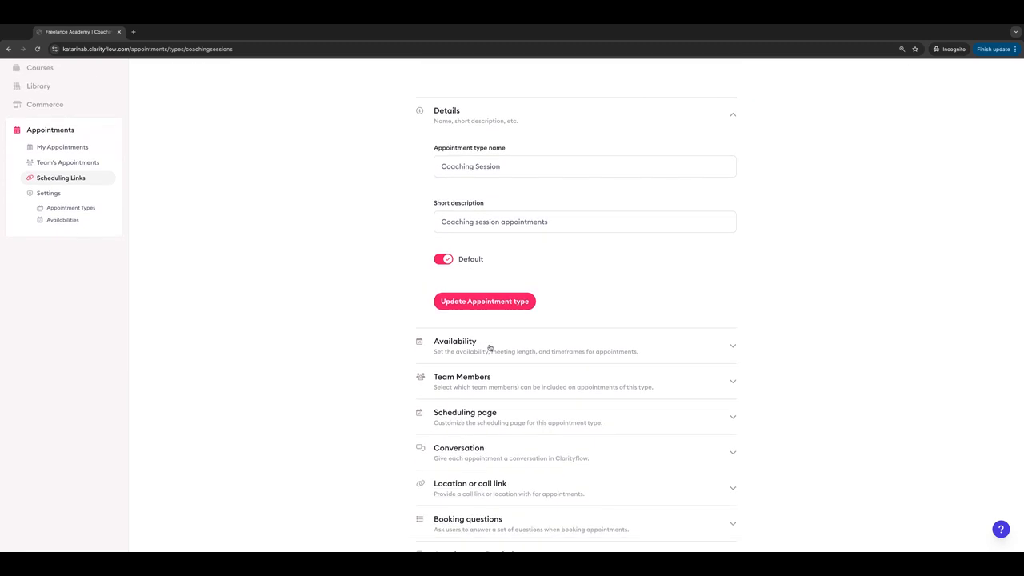
# - Expand the Availability section of the Coaching Session type and examine the availability schedule and meeting length choices
pyautogui.click(490, 347)
pyautogui.scroll(-4, 517, 340)
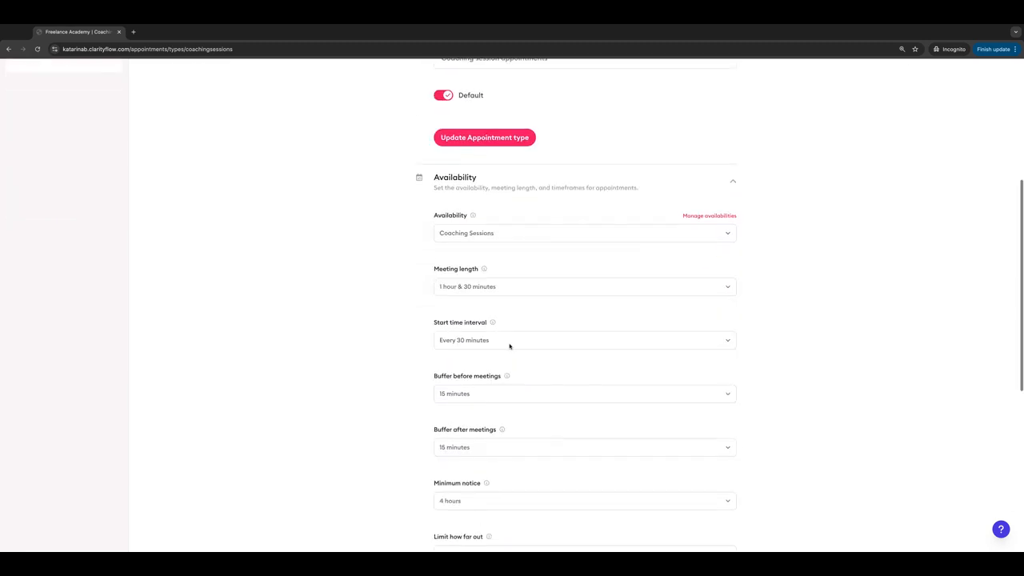
pyautogui.scroll(-1, 513, 221)
pyautogui.scroll(-1, 569, 180)
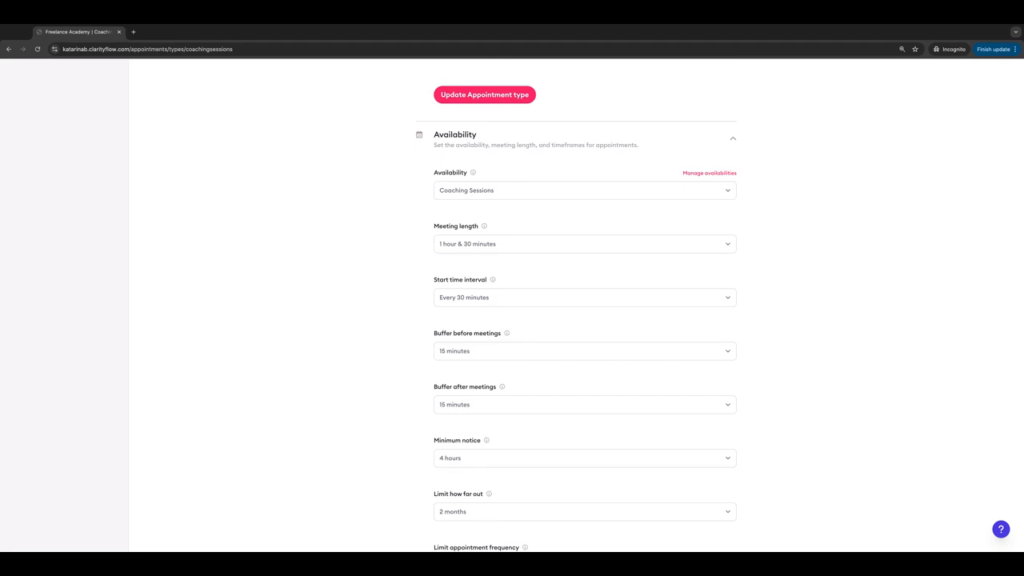
pyautogui.click(585, 190)
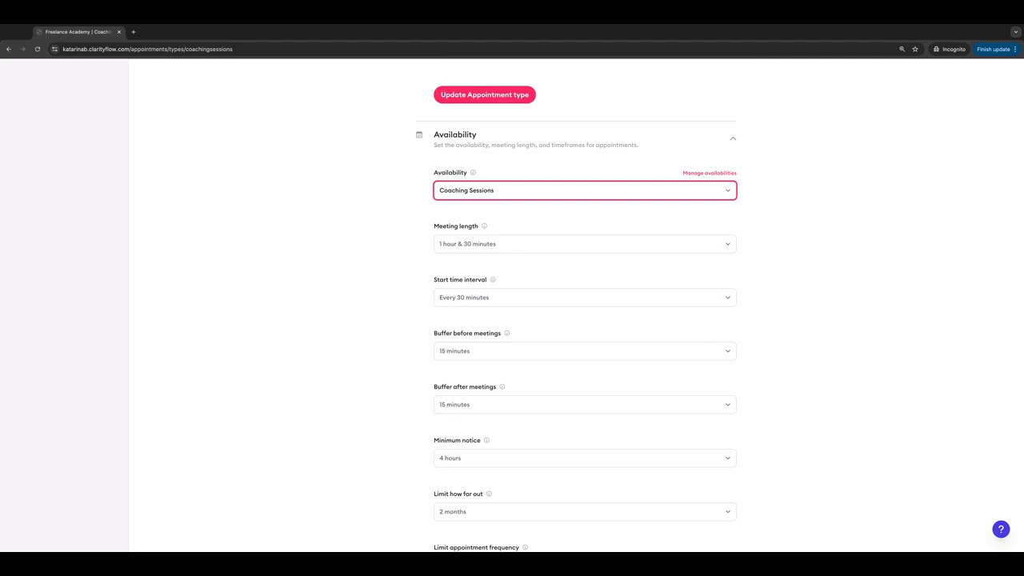
pyautogui.click(535, 247)
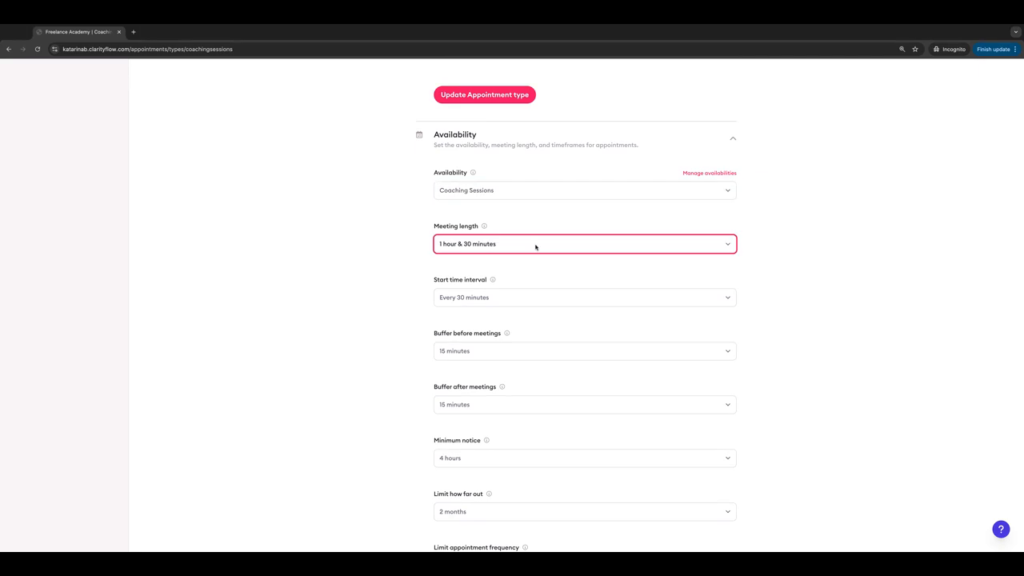
pyautogui.click(530, 238)
pyautogui.click(631, 256)
pyautogui.scroll(-2, 409, 264)
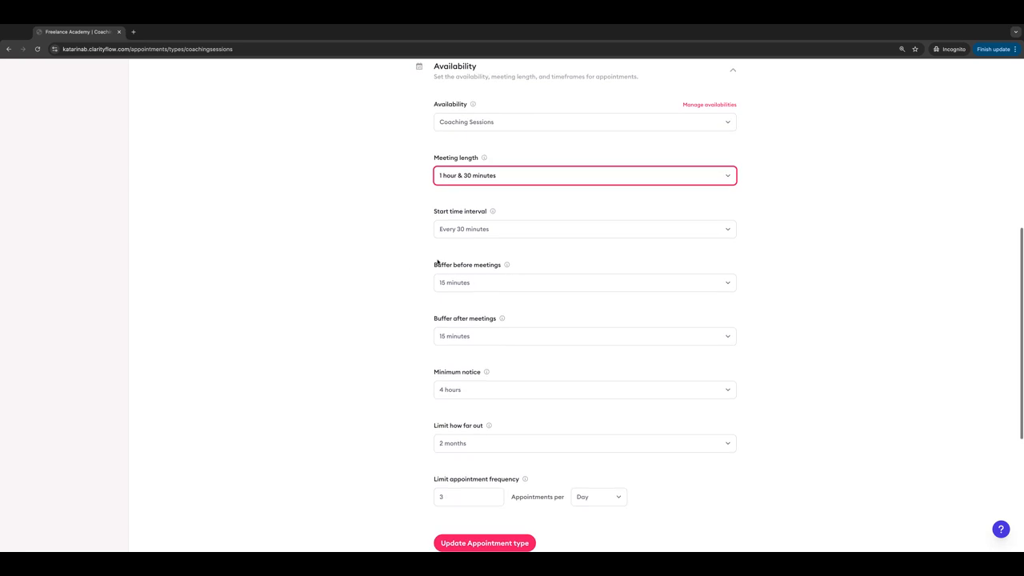
# - Review the start time interval, buffers, minimum notice and booking limits, and save the availability settings
pyautogui.click(729, 232)
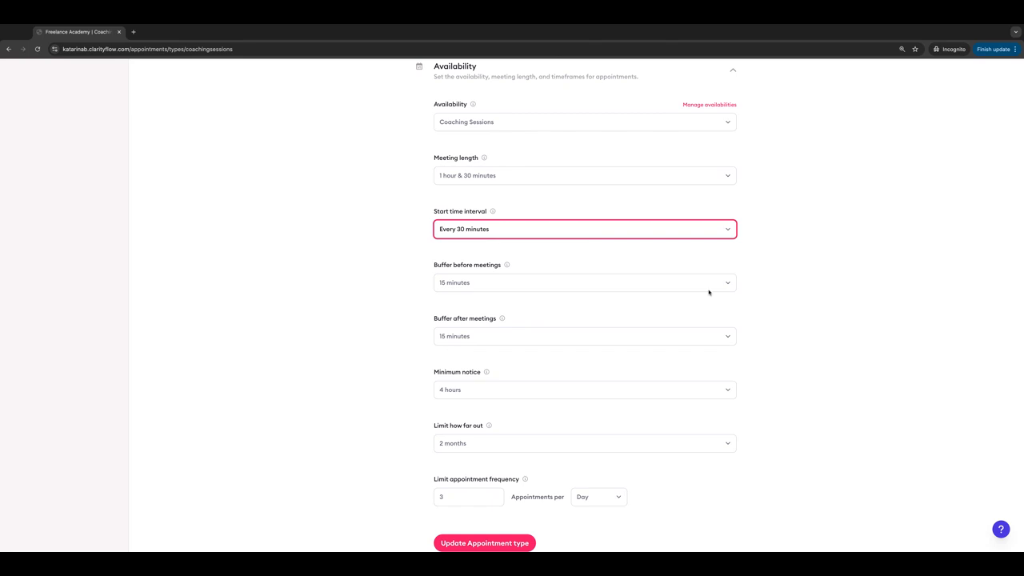
pyautogui.scroll(-1, 727, 285)
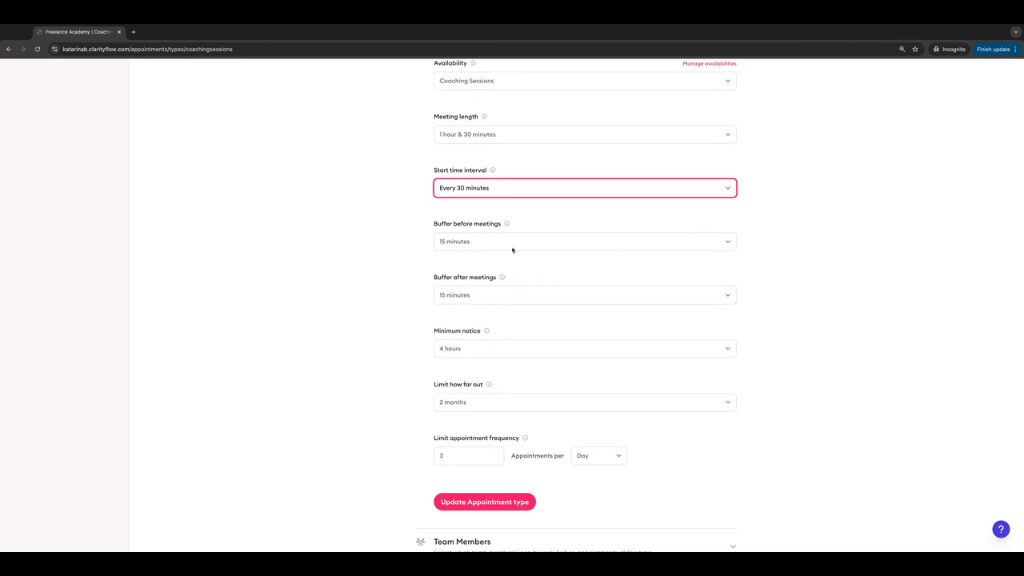
pyautogui.scroll(-1, 513, 250)
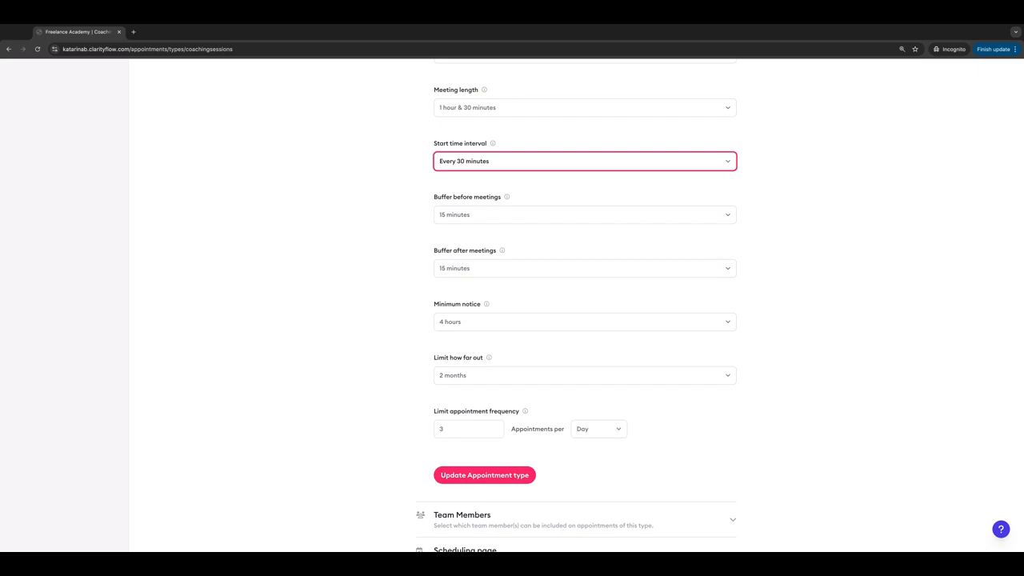
pyautogui.scroll(-3, 732, 263)
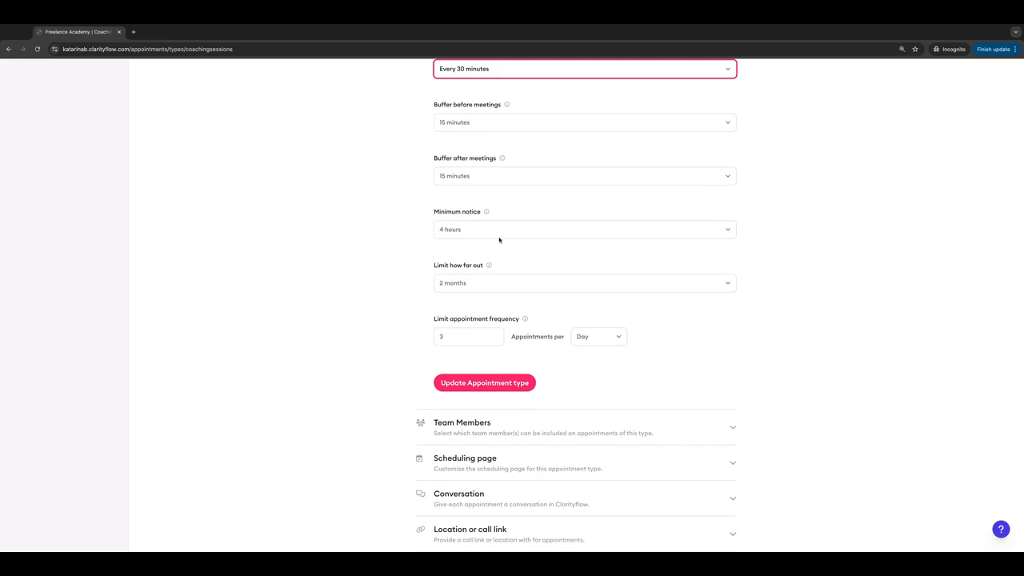
pyautogui.scroll(-1, 729, 231)
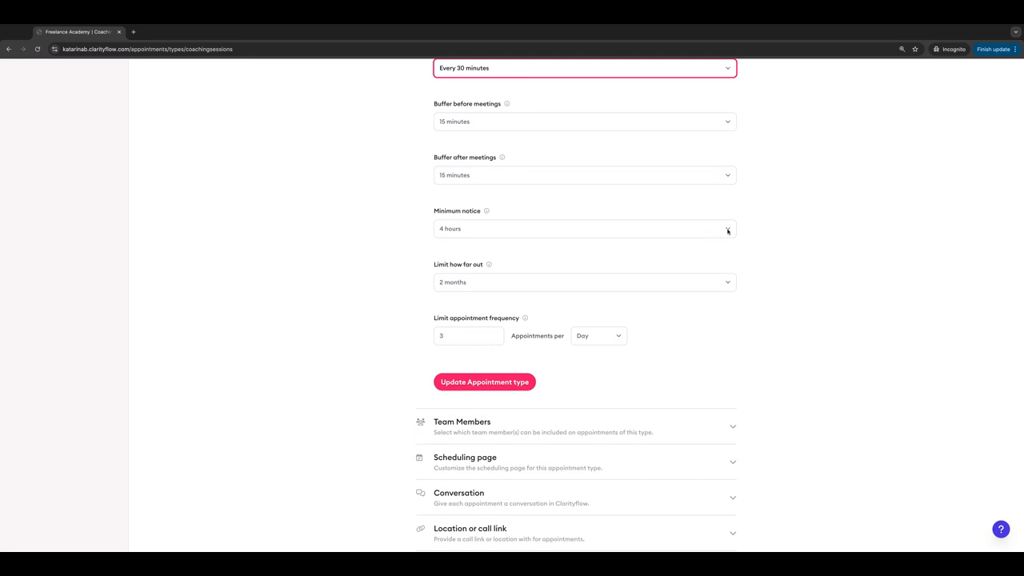
pyautogui.click(729, 230)
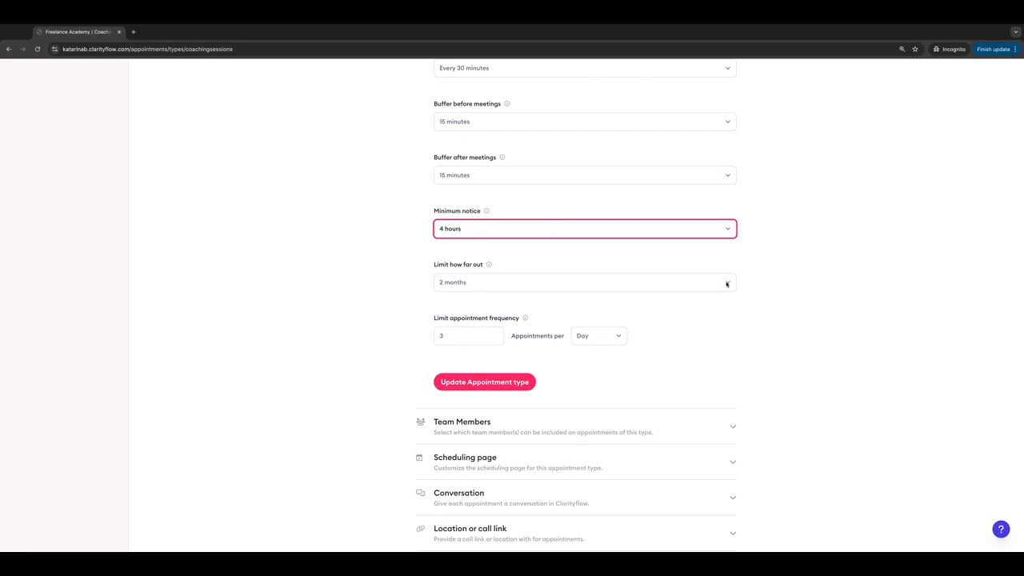
pyautogui.press('Tab')
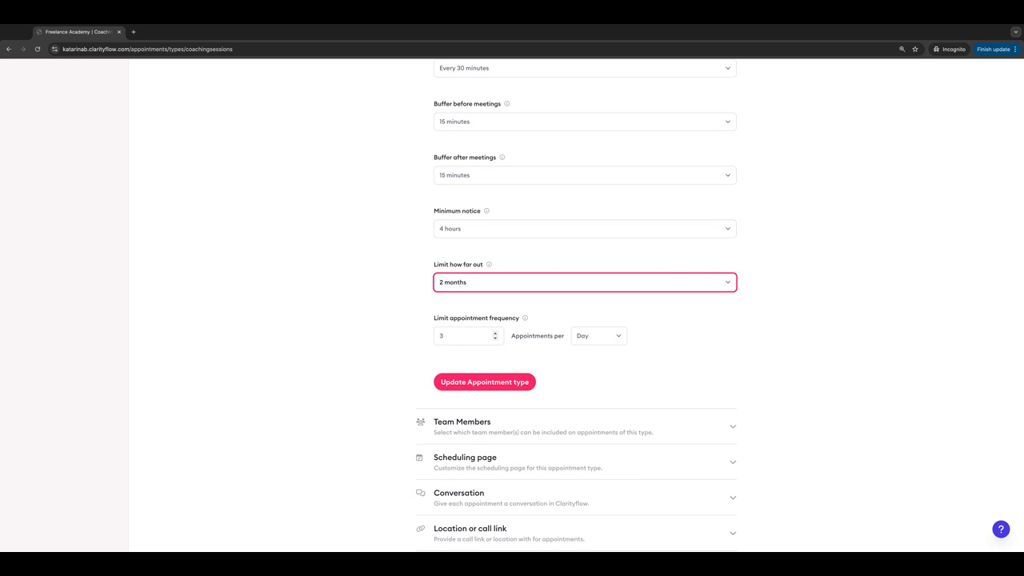
pyautogui.click(485, 383)
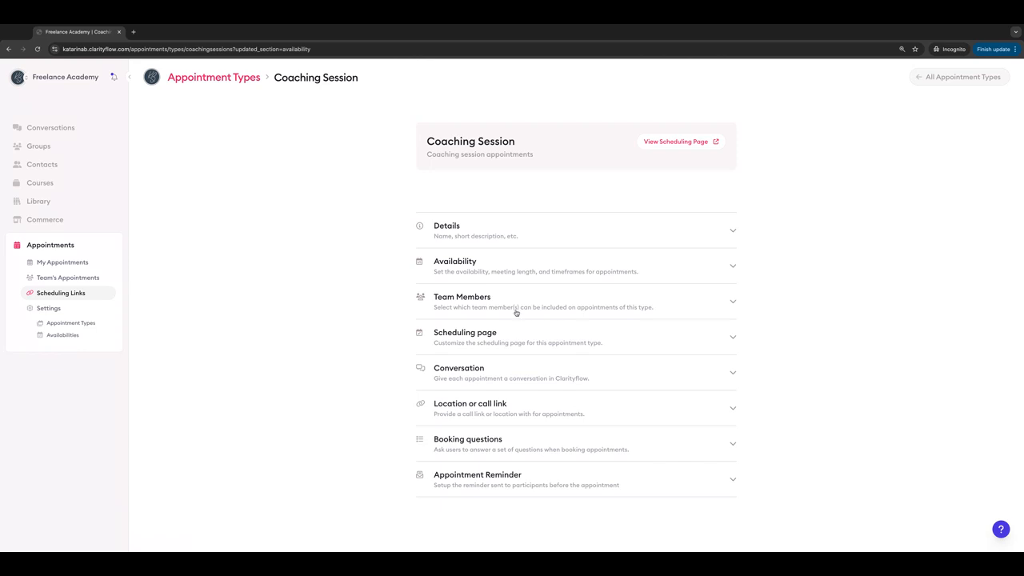
# - Check which team members can be included on Coaching Session appointments, leaving the section collapsed
pyautogui.click(542, 305)
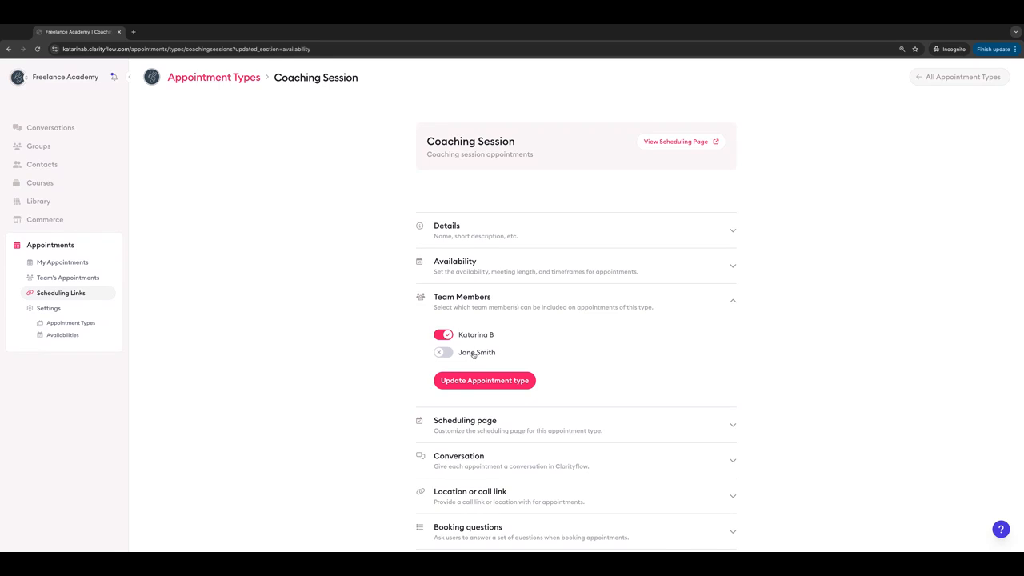
pyautogui.click(731, 302)
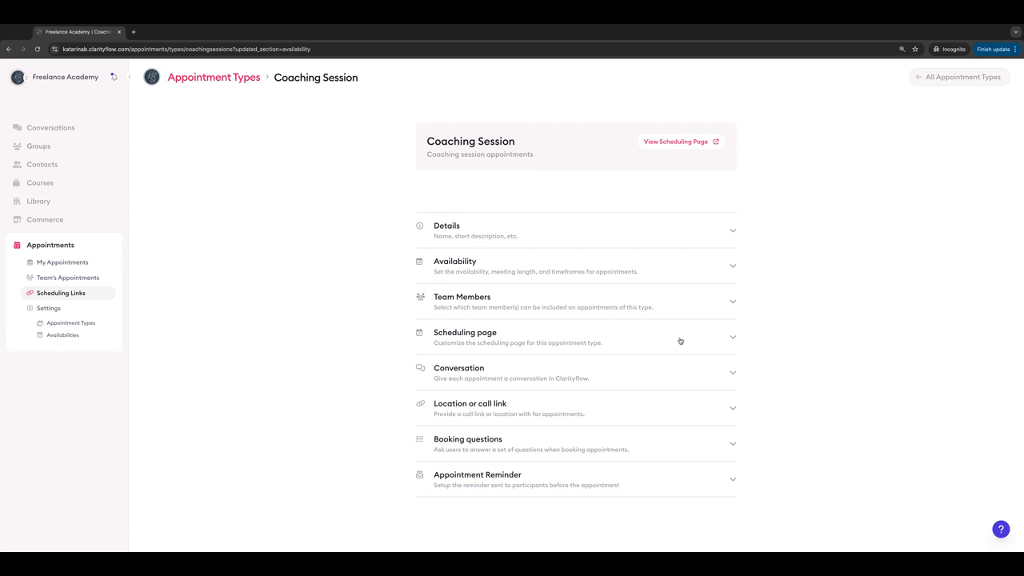
# - Compare the conversation options, choose new conversations for new bookings unless initiated from within a conversation, and update the appointment type
pyautogui.click(536, 373)
pyautogui.scroll(-2, 370, 413)
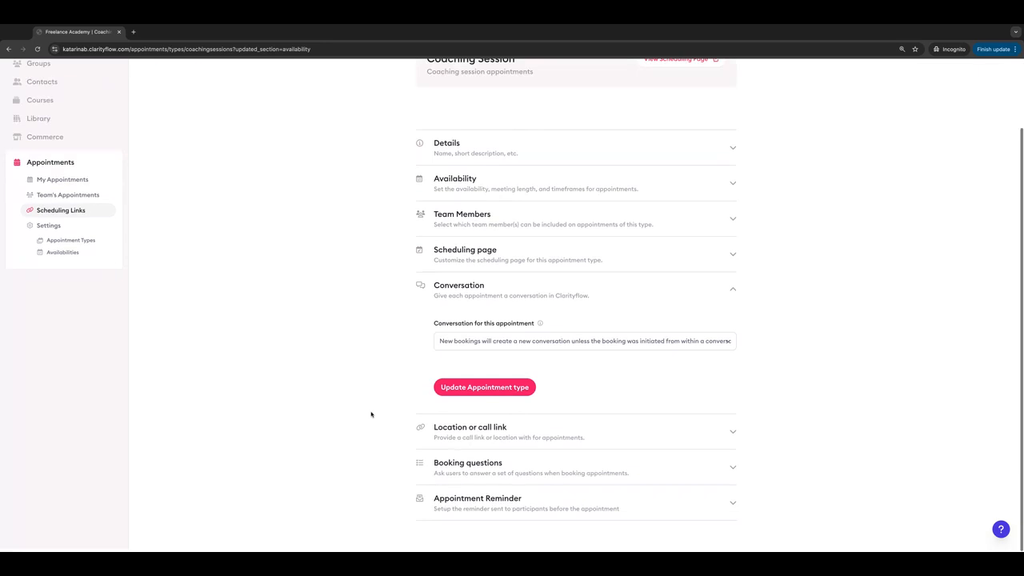
pyautogui.click(719, 347)
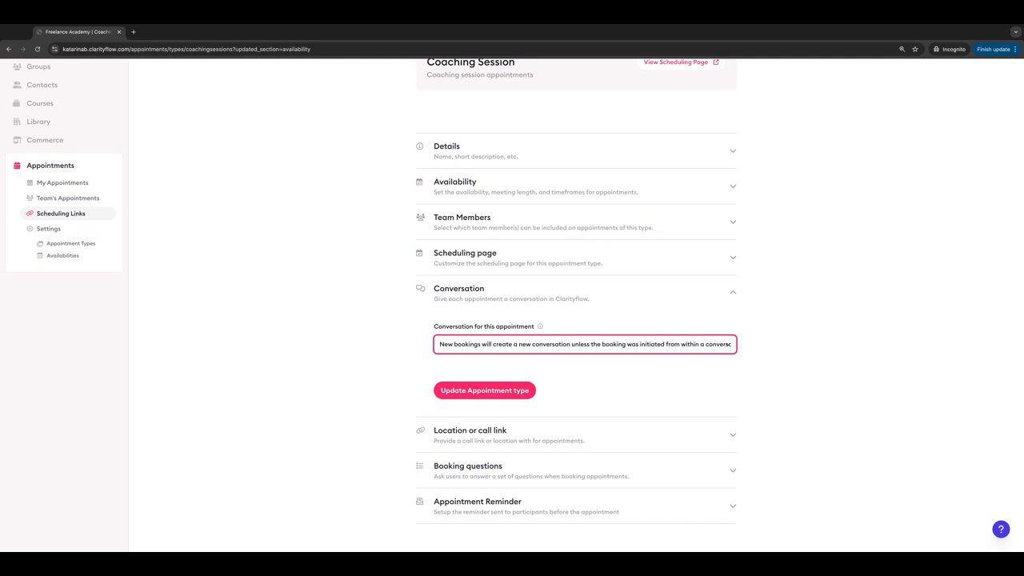
pyautogui.click(618, 356)
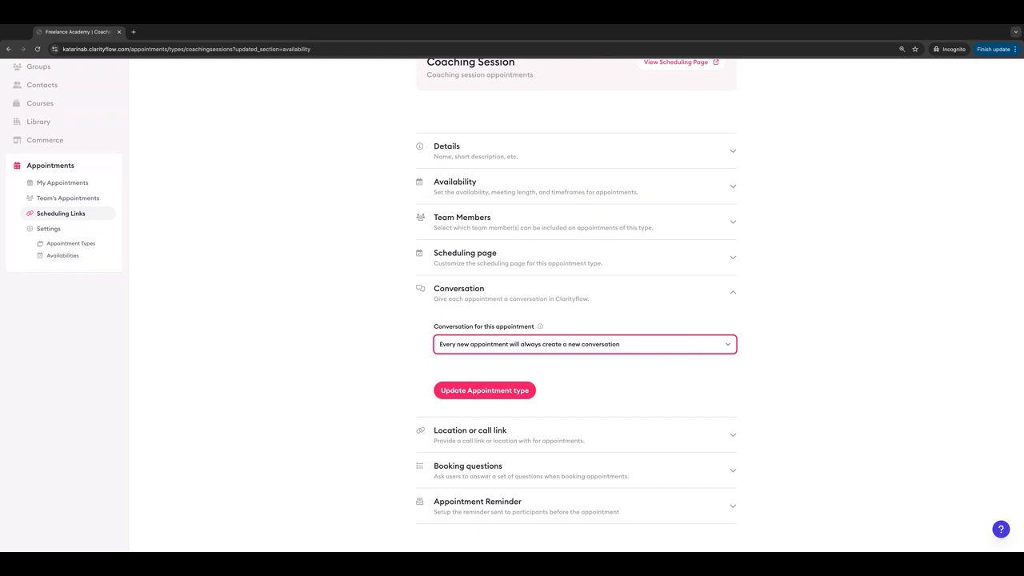
pyautogui.click(643, 359)
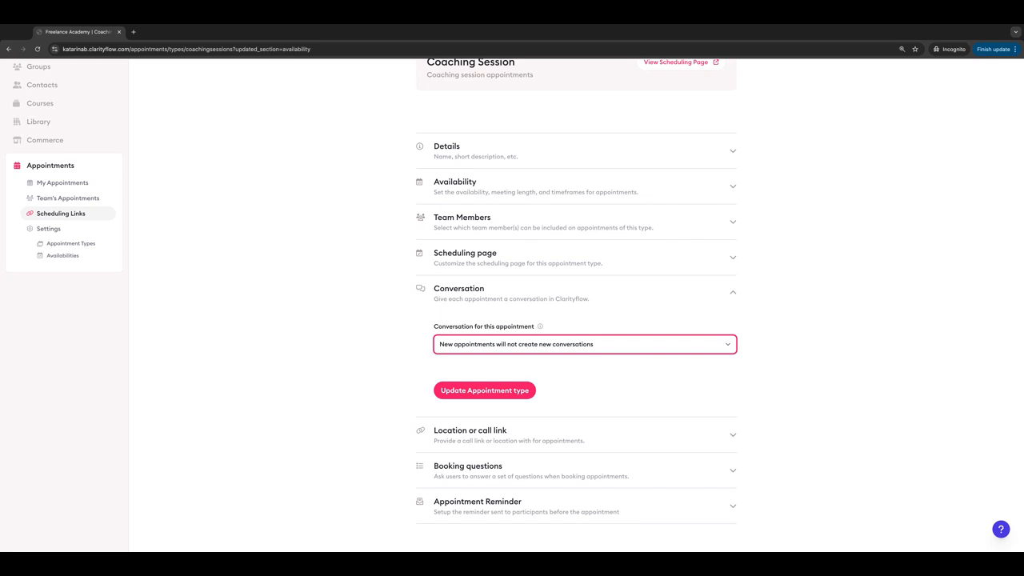
pyautogui.click(640, 332)
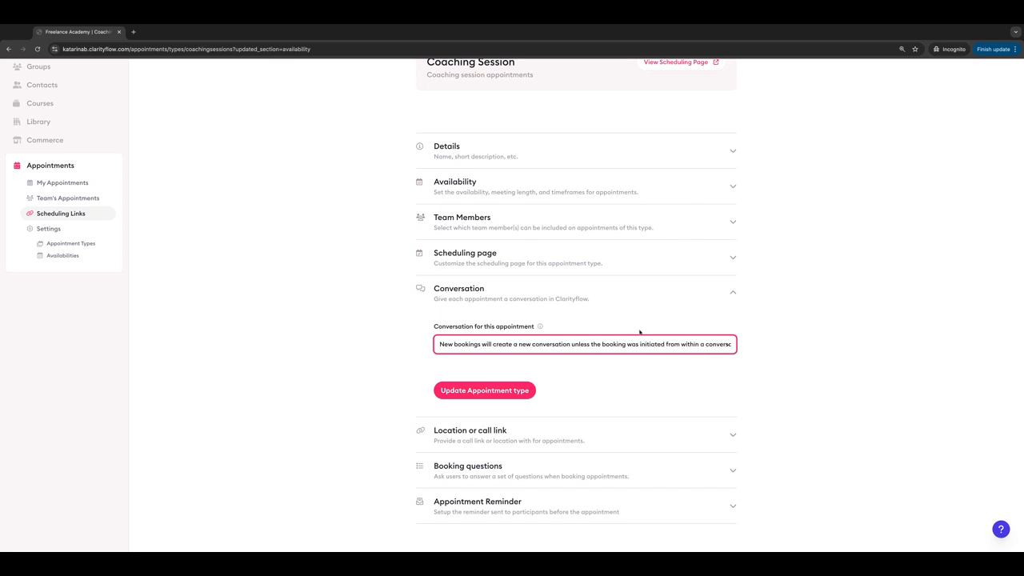
pyautogui.click(504, 392)
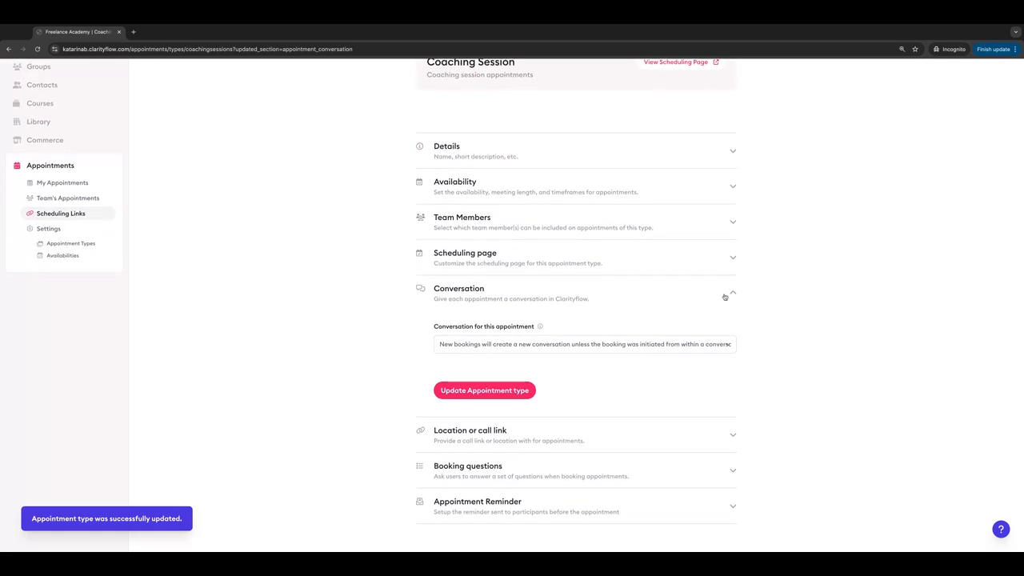
pyautogui.click(730, 294)
# - Keep the location link as a custom call link or location with a blank location, and update the appointment type
pyautogui.click(713, 410)
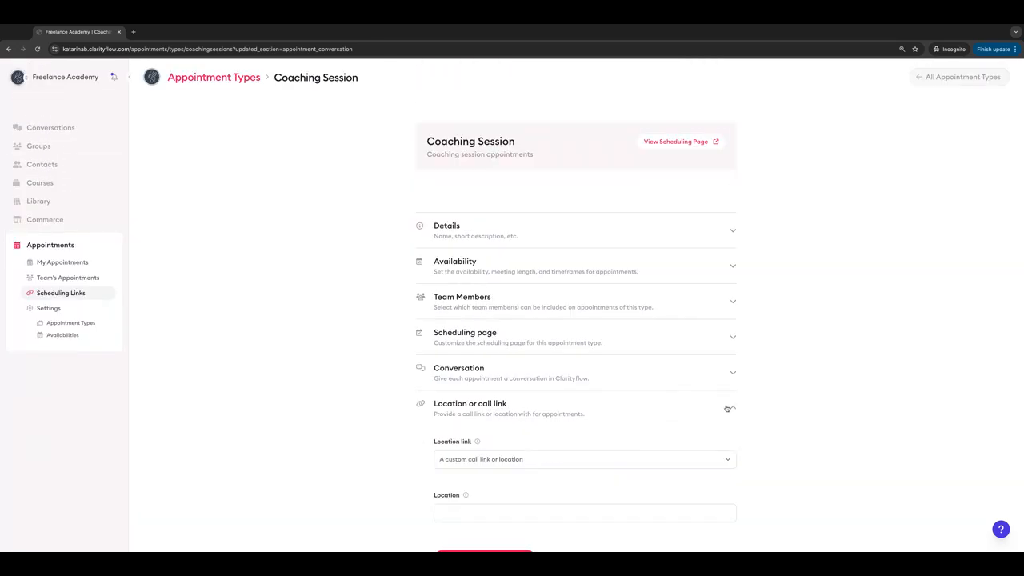
pyautogui.scroll(-3, 794, 400)
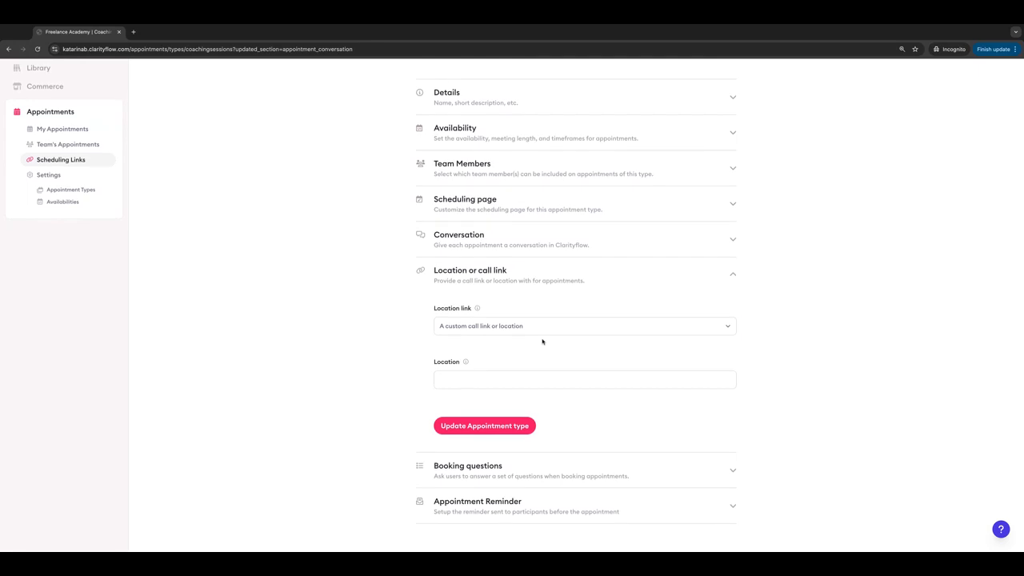
pyautogui.click(648, 329)
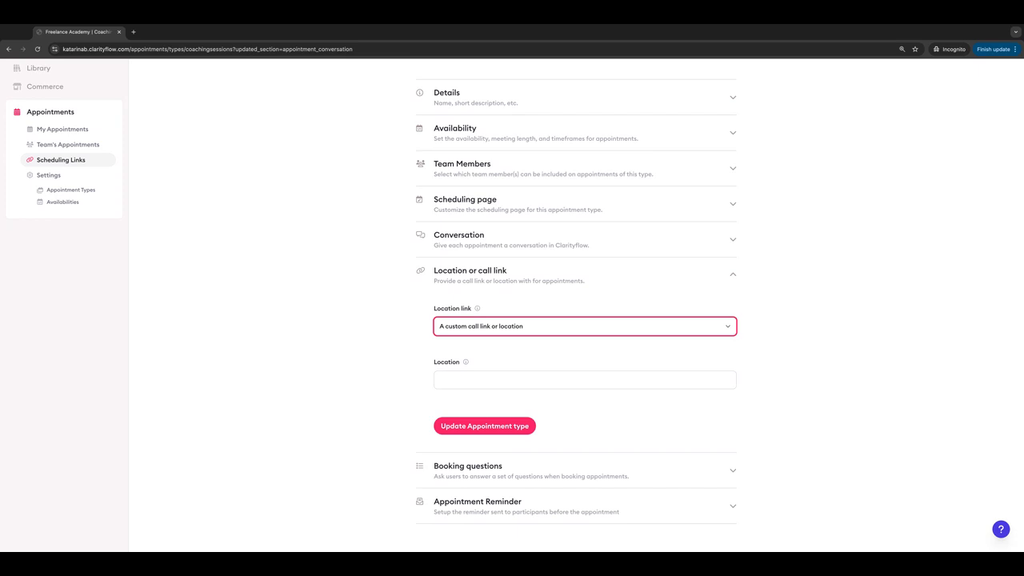
pyautogui.click(464, 379)
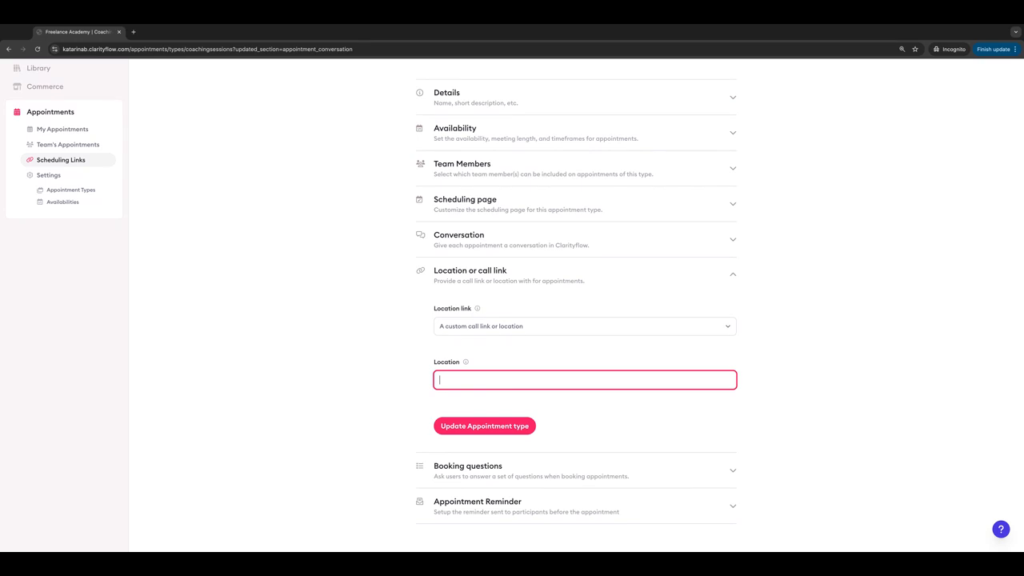
pyautogui.click(499, 428)
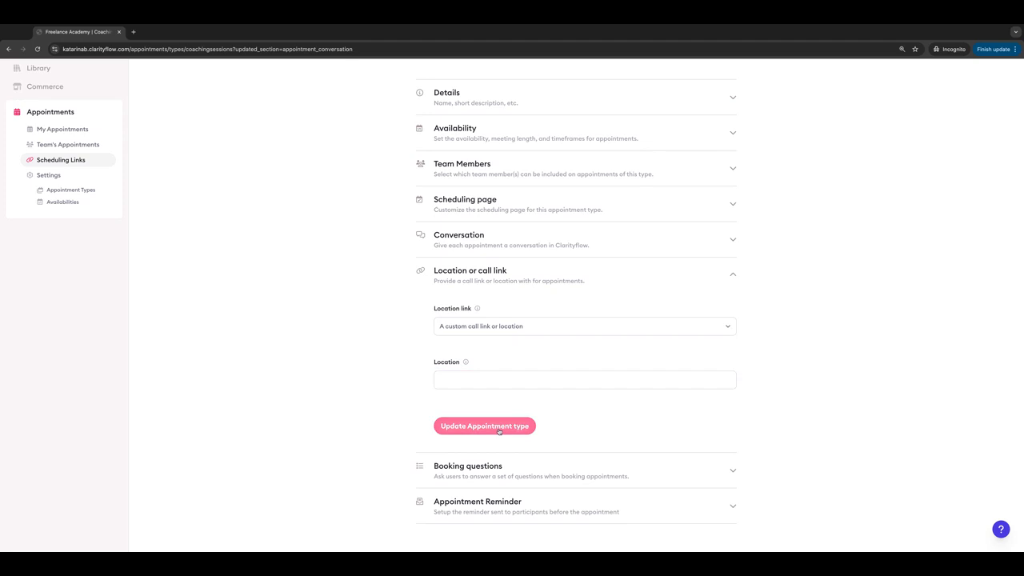
pyautogui.click(729, 270)
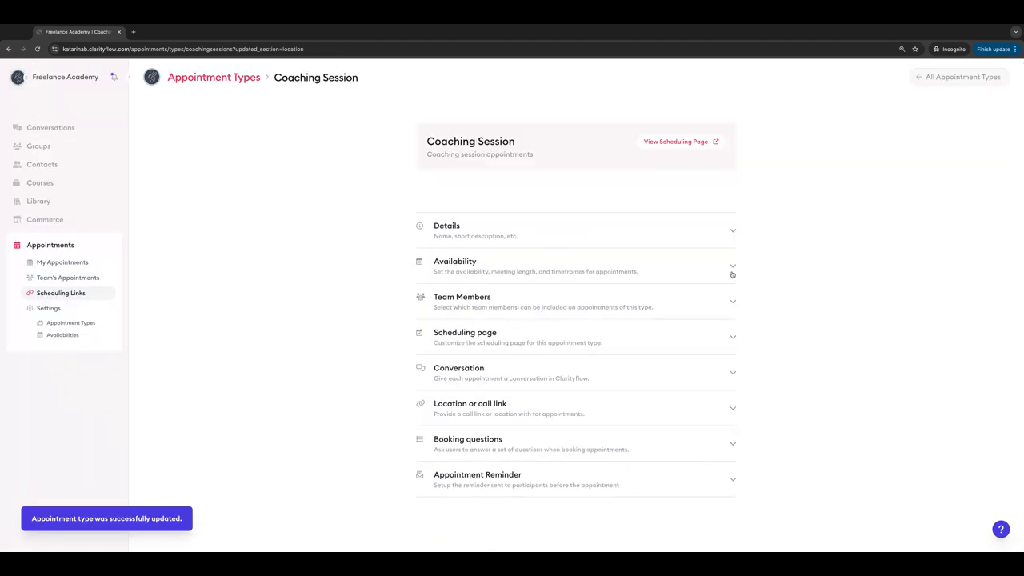
# - Add the booking question "What's your top goal with coaching?" to the Coaching Session appointment type
pyautogui.click(733, 446)
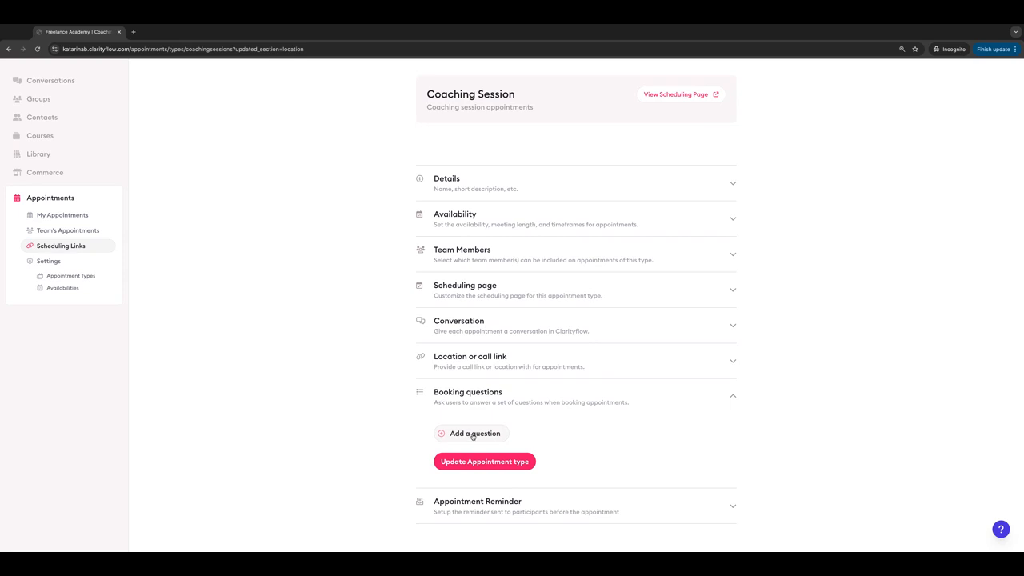
pyautogui.click(473, 434)
pyautogui.scroll(-1, 472, 416)
pyautogui.click(471, 432)
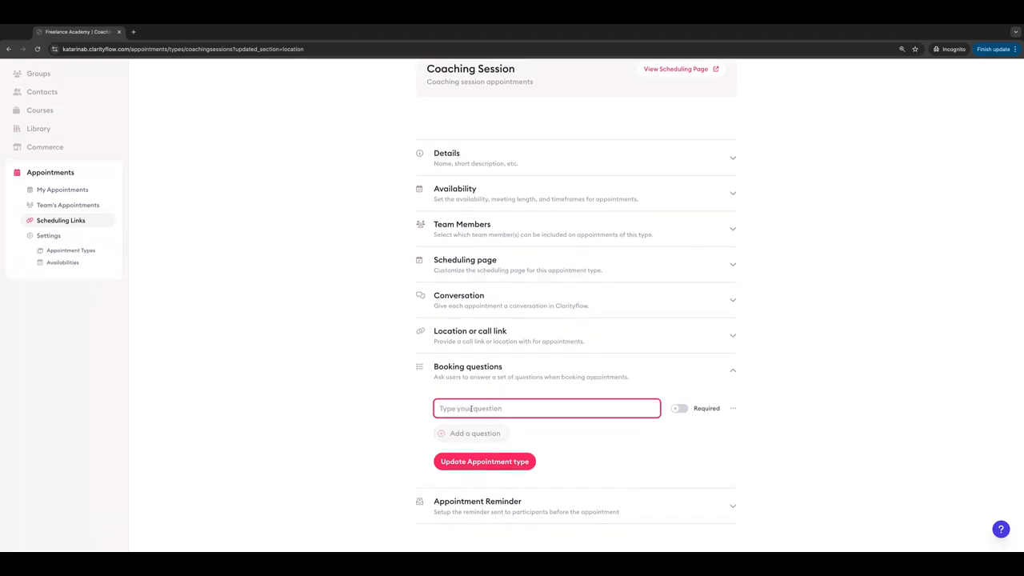
pyautogui.write('What is y')
pyautogui.press('BackSpace')
pyautogui.press('BackSpace')
pyautogui.press('BackSpace')
pyautogui.press('BackSpace')
pyautogui.write("'s your top goal with coa")
pyautogui.press('BackSpace')
pyautogui.press('BackSpace')
pyautogui.press('BackSpace')
pyautogui.press('BackSpace')
pyautogui.press('BackSpace')
pyautogui.press('BackSpace')
pyautogui.press('BackSpace')
pyautogui.write('ith coaching?')
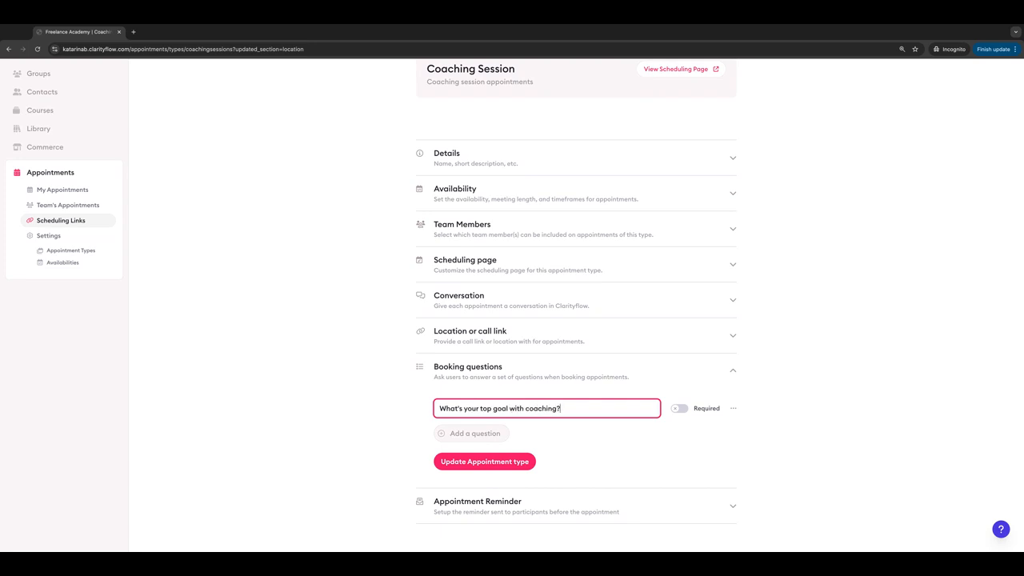
# - Make the booking question about the top coaching goal required and update the appointment type
pyautogui.click(673, 409)
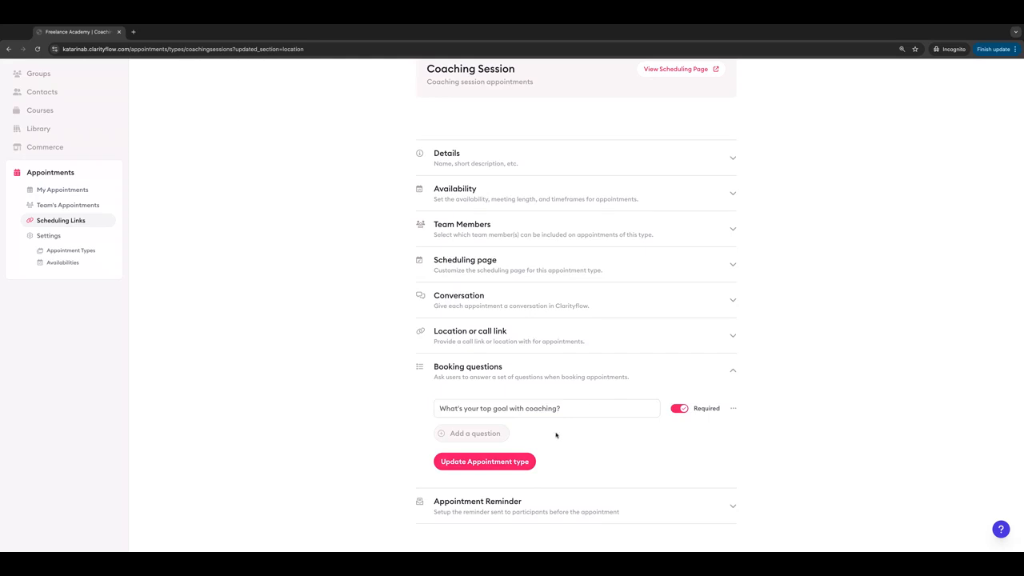
pyautogui.click(485, 462)
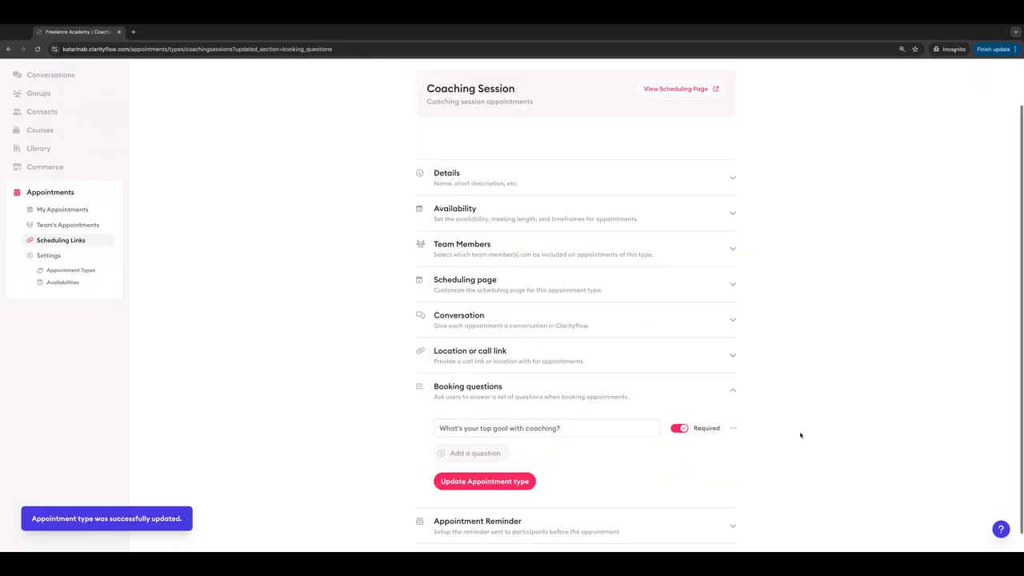
# - Keep the appointment reminder enabled with timing 3 hours before, update the appointment type, and collapse the reminder section
pyautogui.scroll(-1, 801, 435)
pyautogui.click(732, 506)
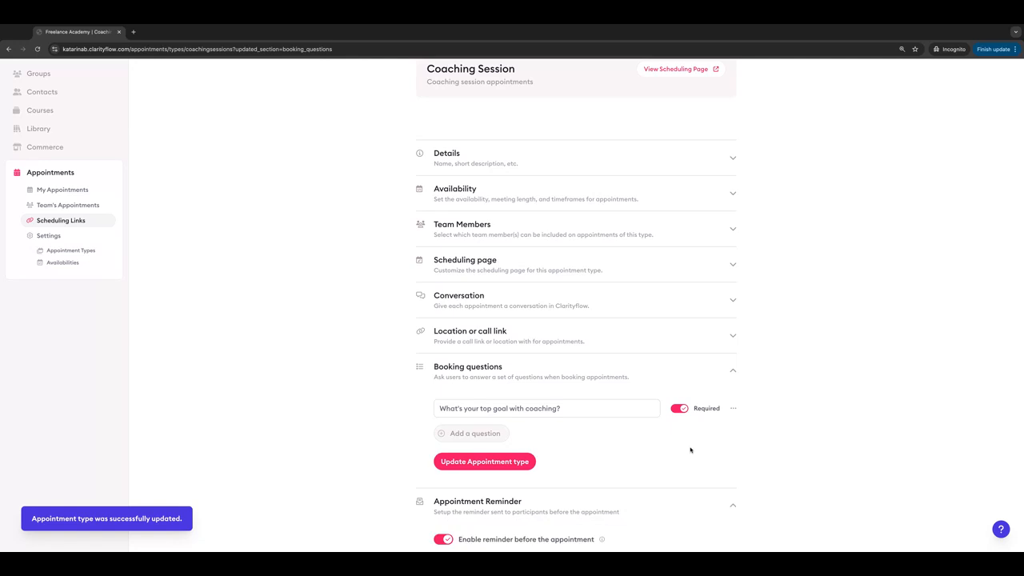
pyautogui.scroll(-3, 702, 485)
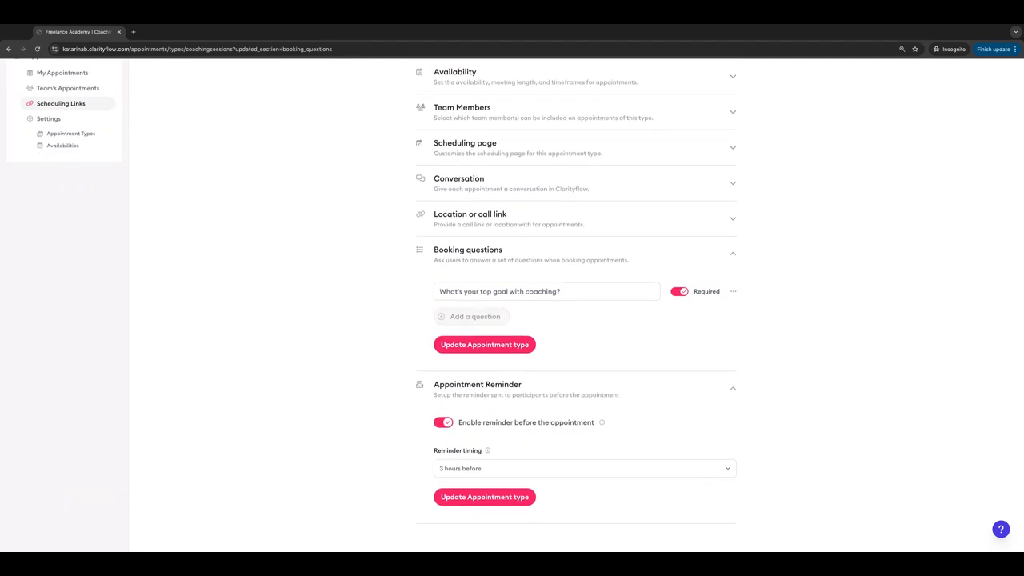
pyautogui.click(443, 423)
pyautogui.click(442, 423)
pyautogui.click(713, 472)
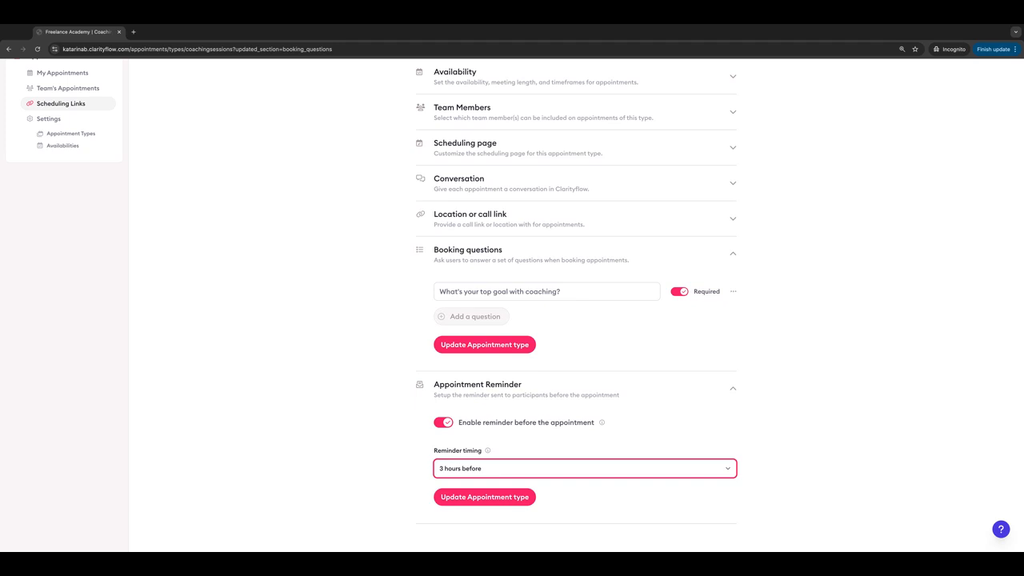
pyautogui.click(503, 500)
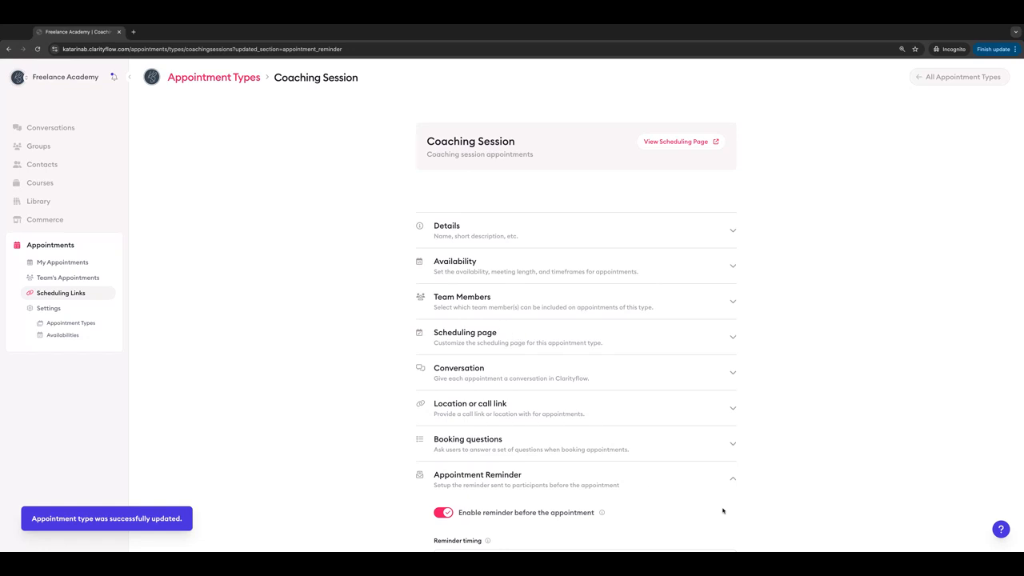
pyautogui.click(723, 472)
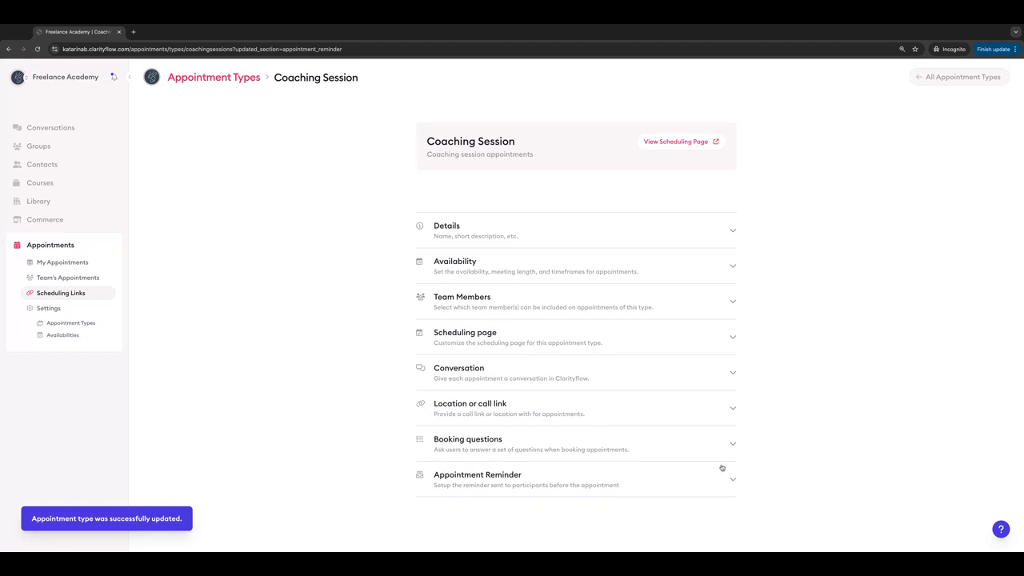
# - Set the scheduling page headline to "Let's get your coaching session on the calendar!", keeping the coachingsessions booking page URL
pyautogui.click(499, 333)
pyautogui.scroll(-3, 384, 325)
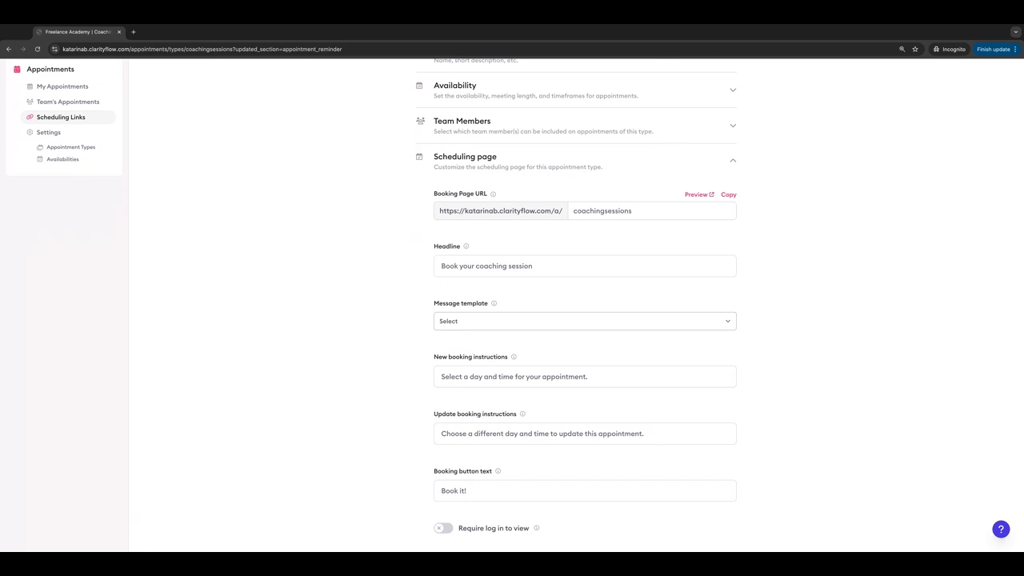
pyautogui.click(634, 211)
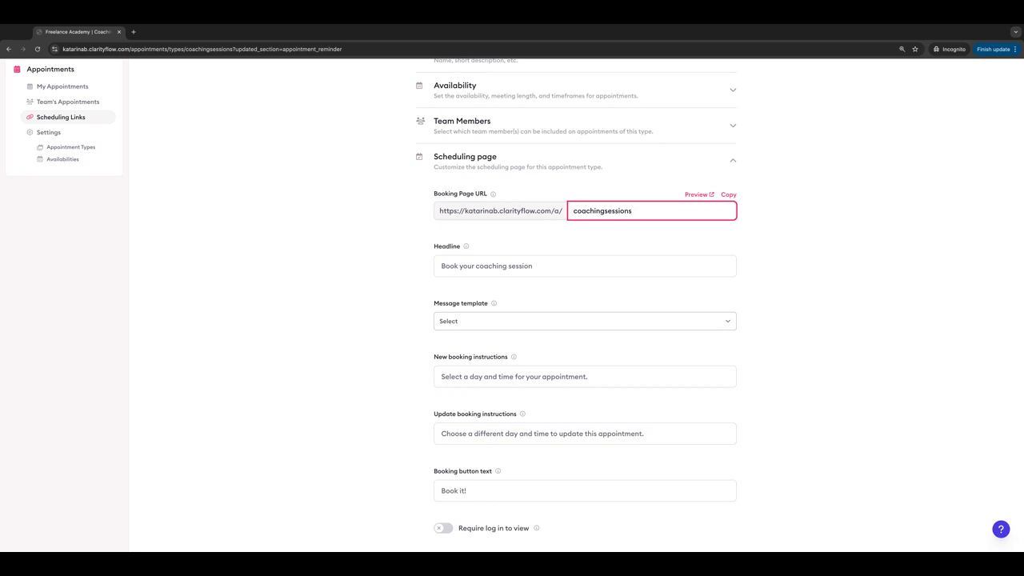
pyautogui.scroll(-1, 515, 302)
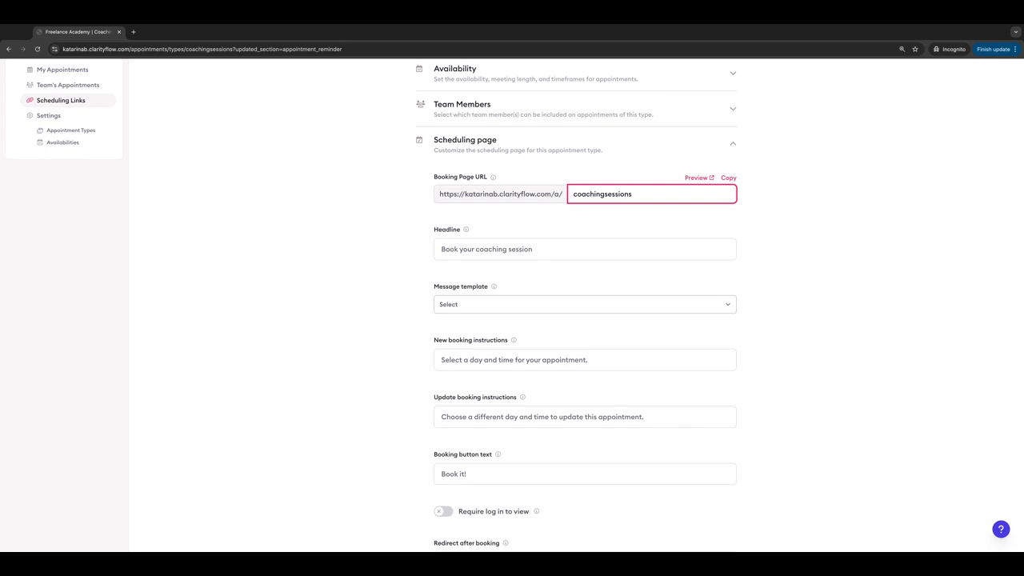
pyautogui.click(553, 248)
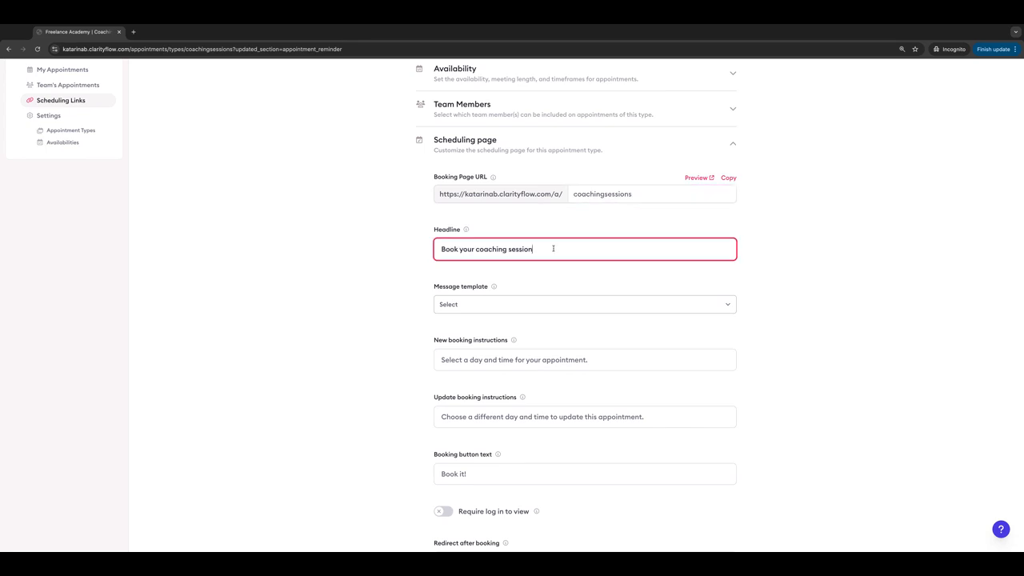
pyautogui.press('super+a')
pyautogui.write("Let's get your coaching session on the calendar!")
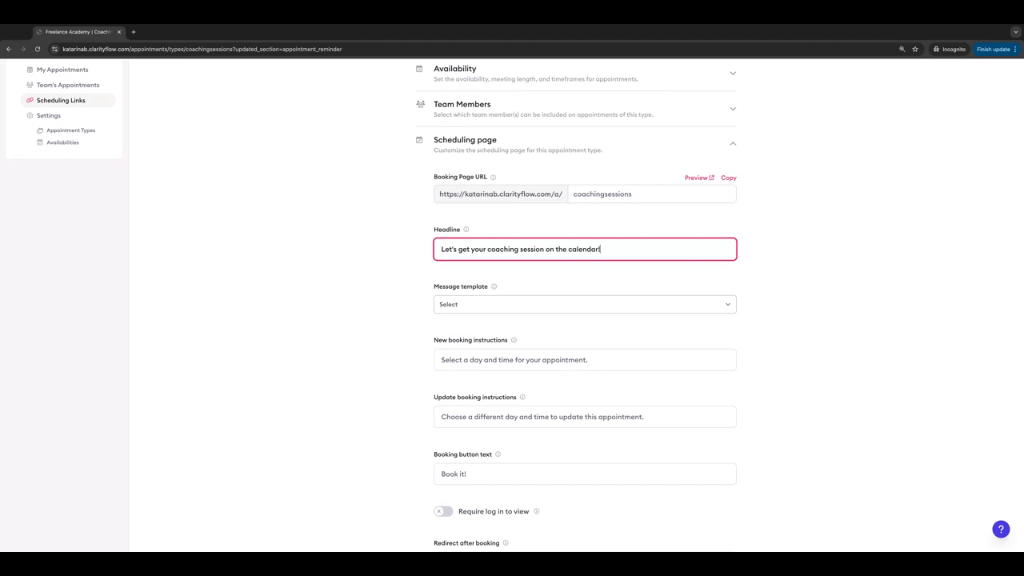
# - Use the Coaching Session Welcome Video message template, keeping the existing booking instructions and the "Book it!" button text
pyautogui.scroll(-3, 686, 292)
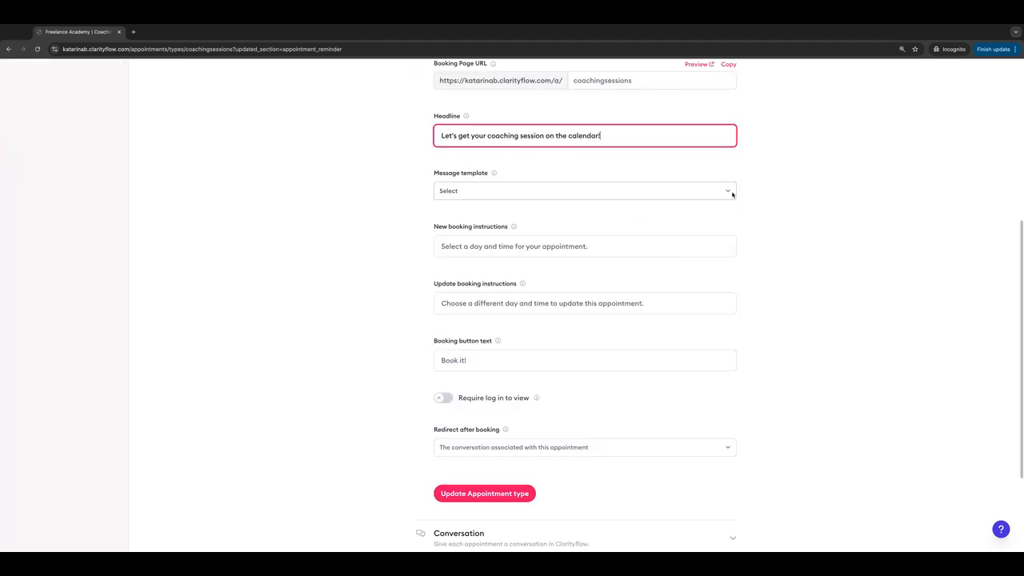
pyautogui.click(728, 192)
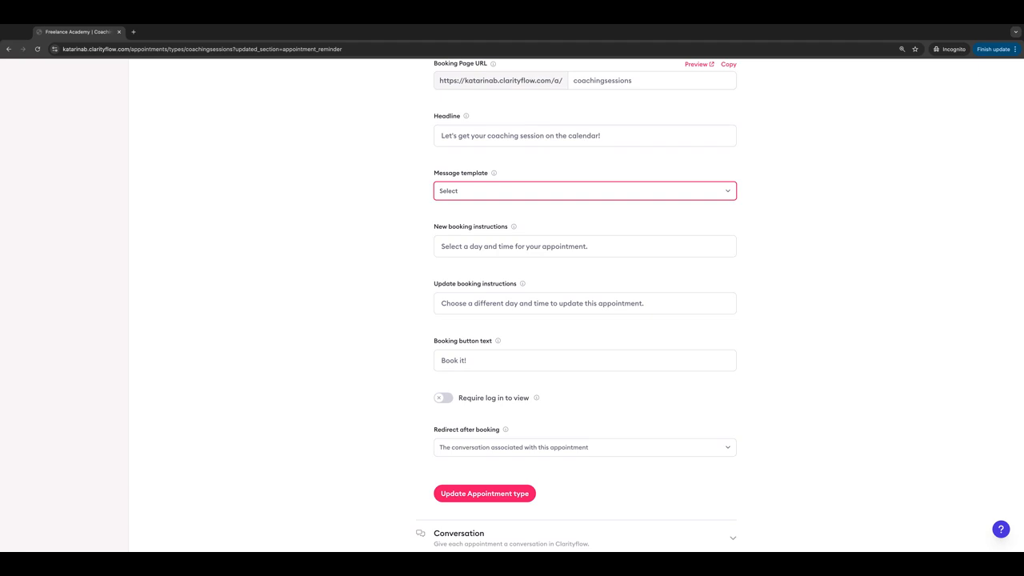
pyautogui.click(512, 210)
pyautogui.click(657, 240)
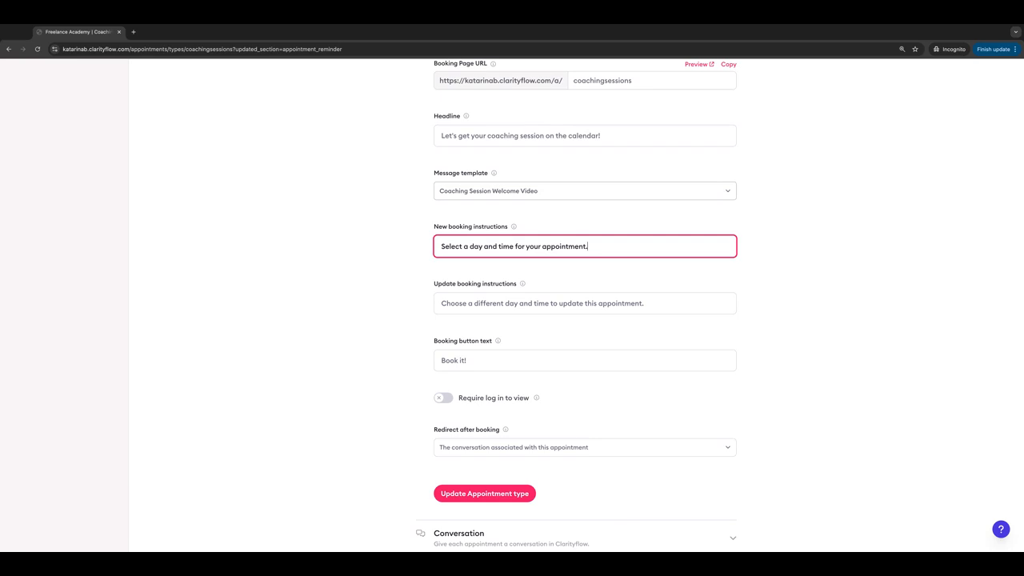
pyautogui.click(652, 301)
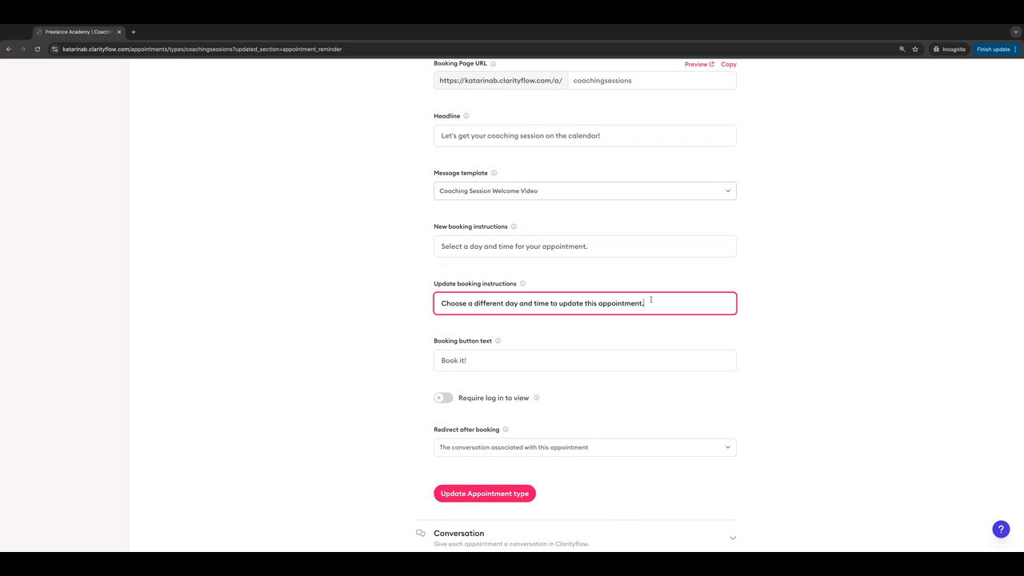
pyautogui.click(486, 362)
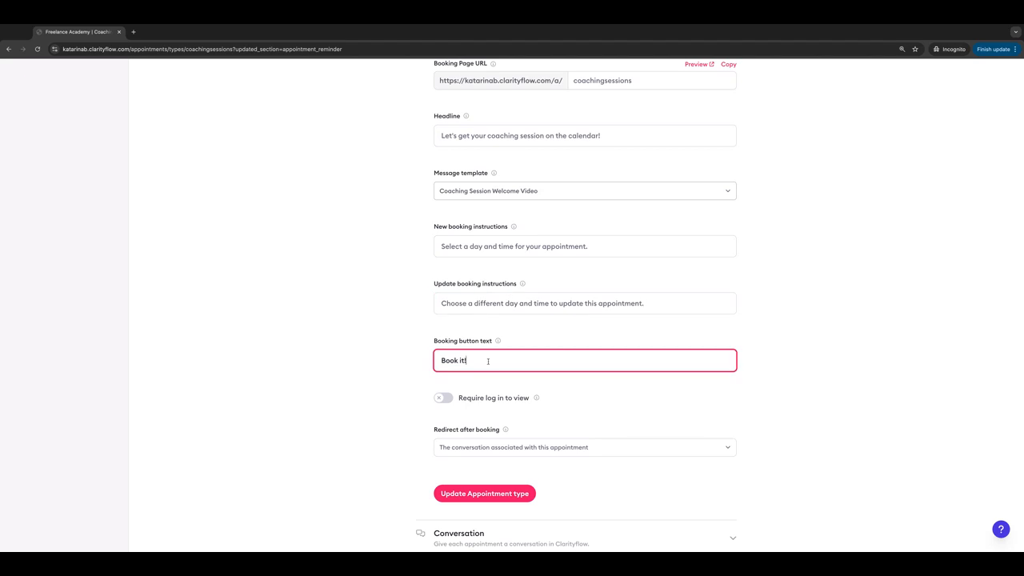
# - Compare the redirect options after booking, keep the conversation associated with this appointment, and update the appointment type
pyautogui.scroll(-2, 485, 396)
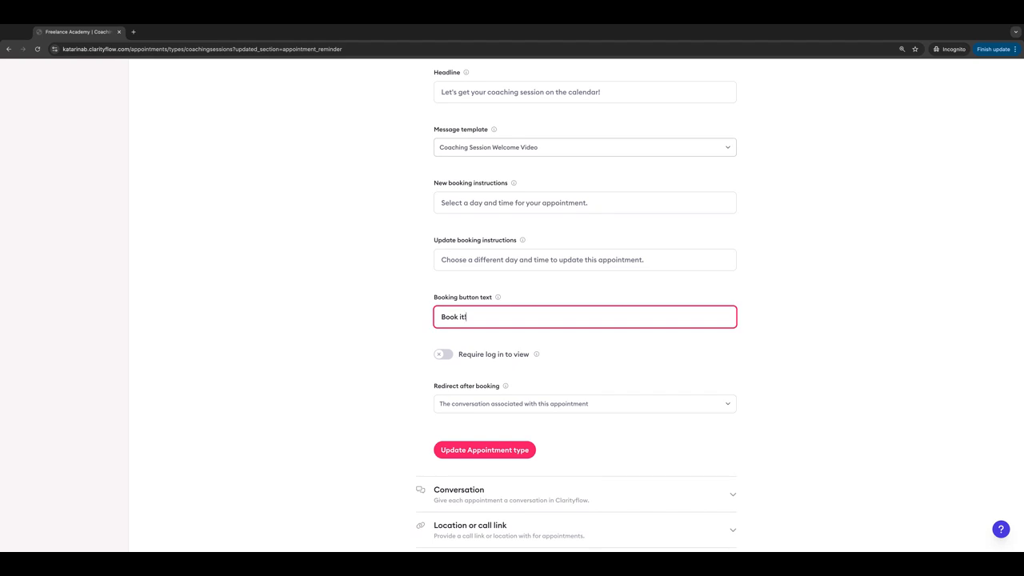
pyautogui.scroll(-2, 488, 312)
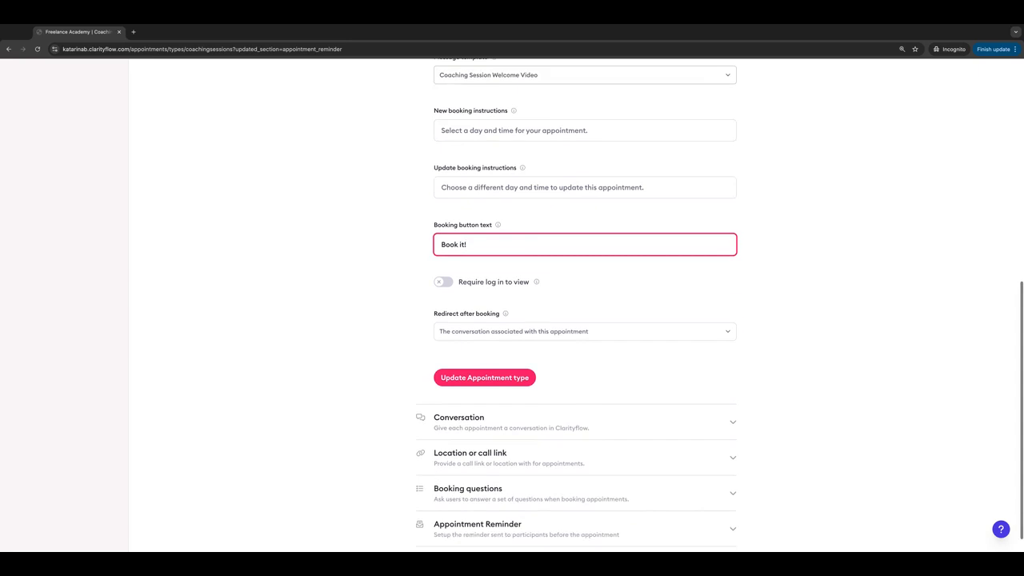
pyautogui.click(711, 327)
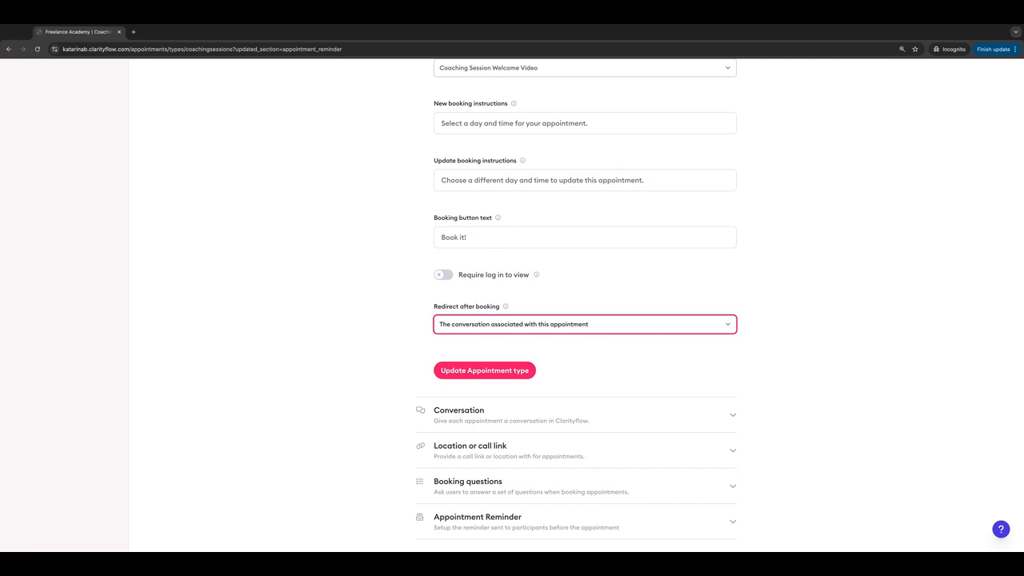
pyautogui.click(672, 337)
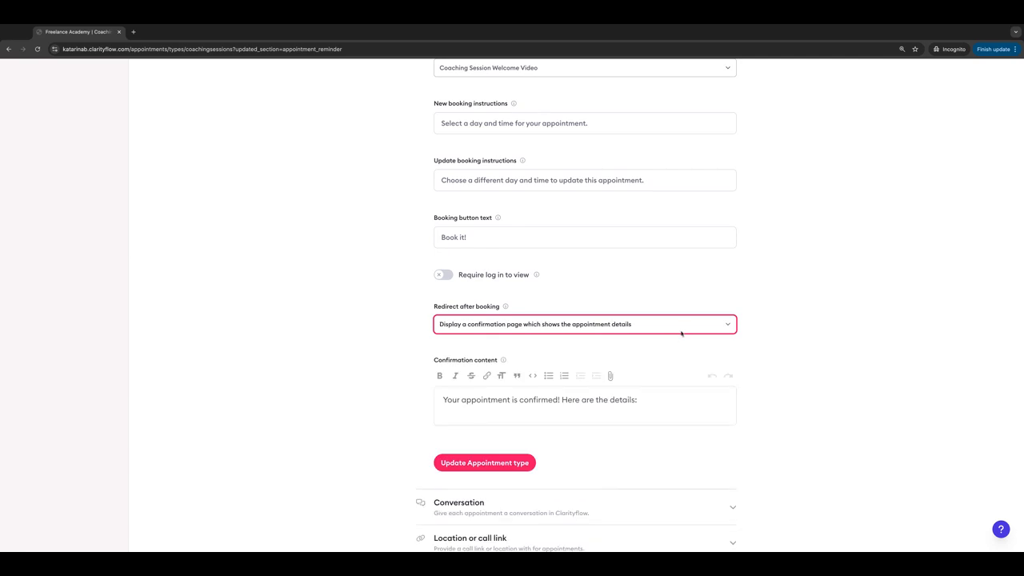
pyautogui.click(664, 403)
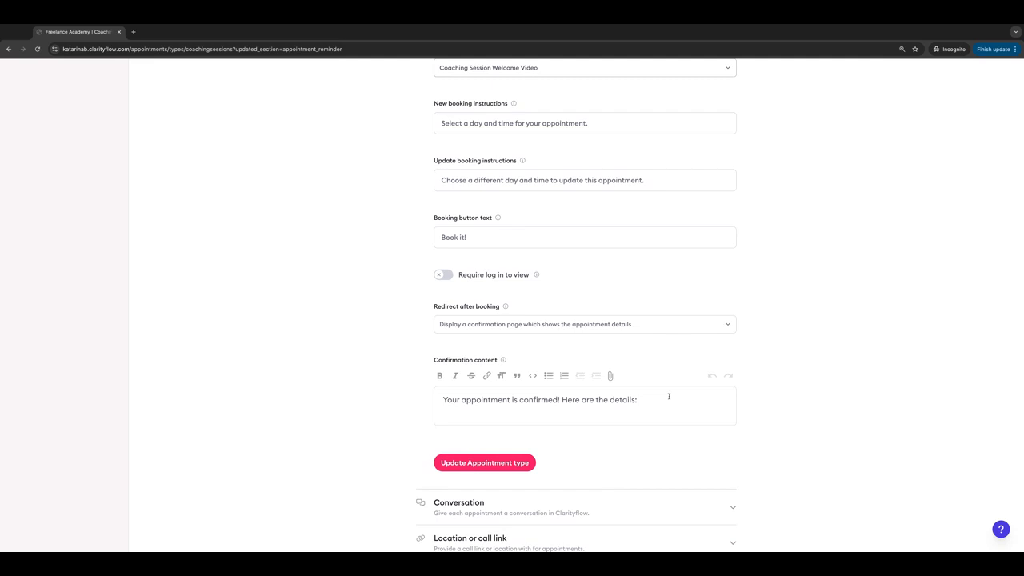
pyautogui.click(673, 324)
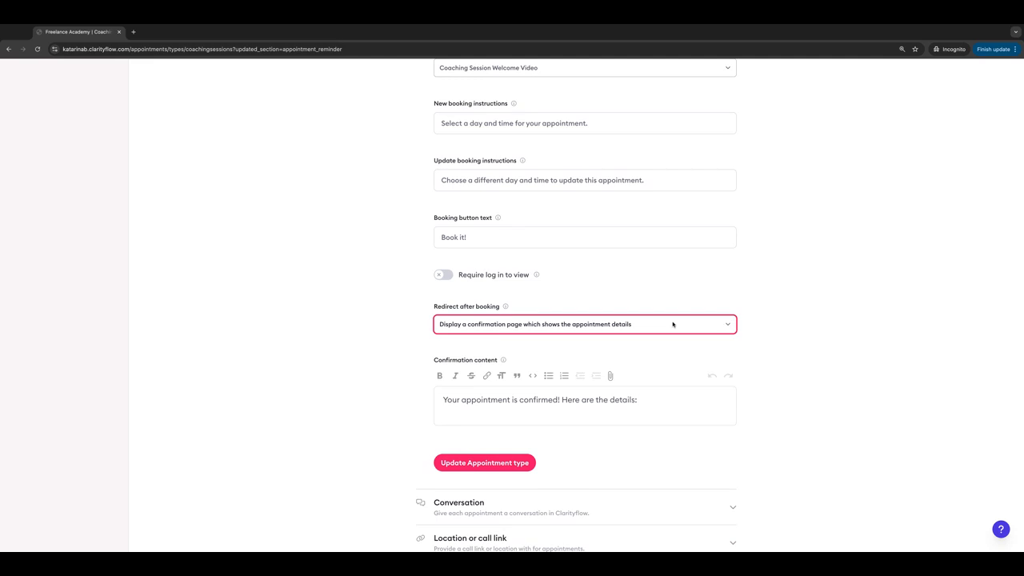
pyautogui.click(666, 333)
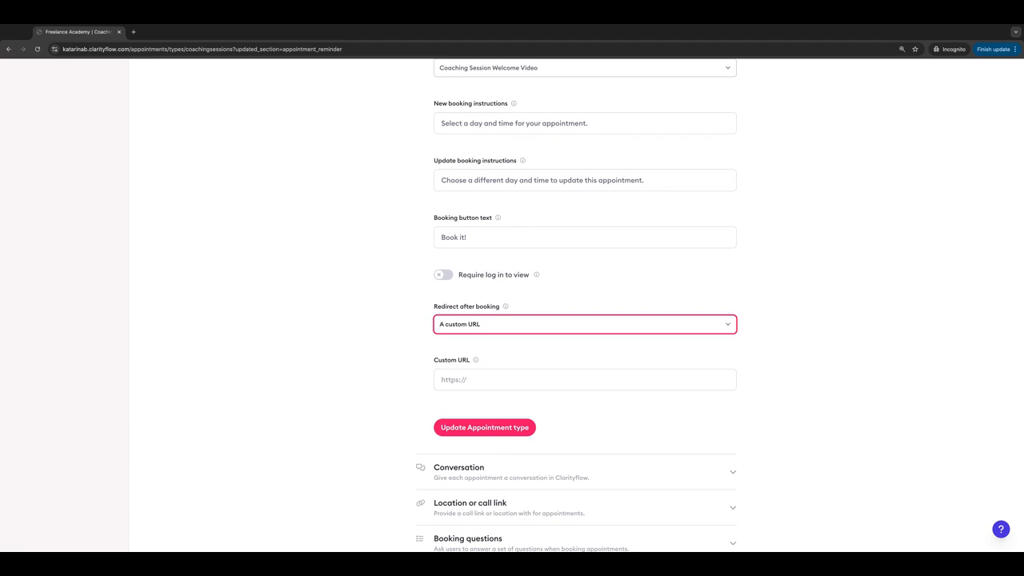
pyautogui.click(549, 313)
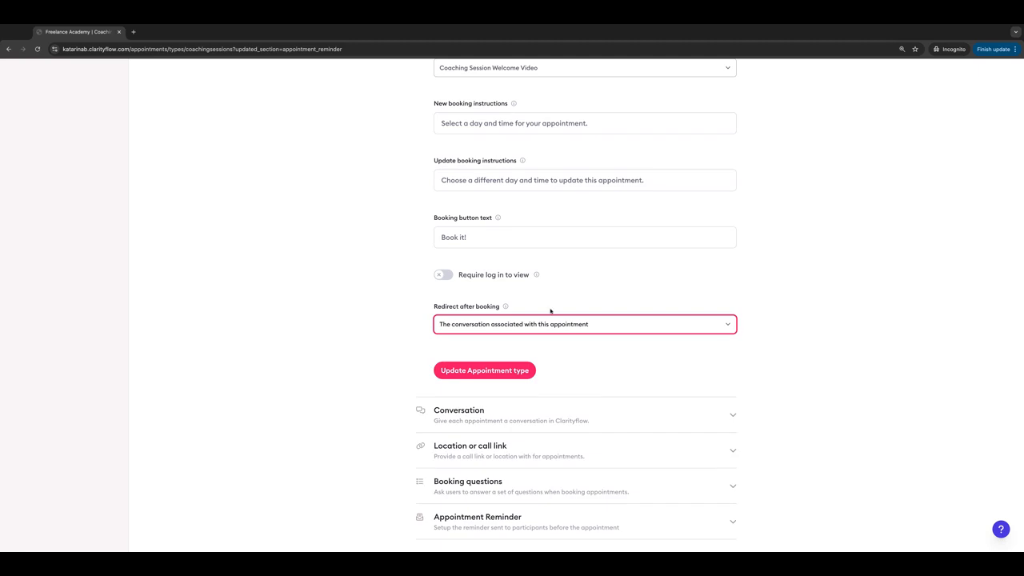
pyautogui.click(510, 373)
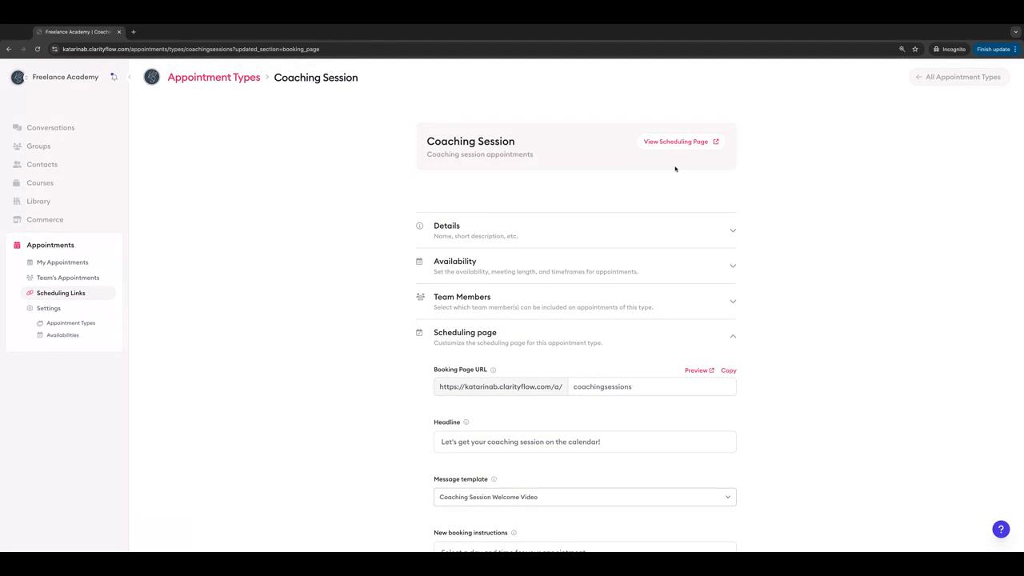
# - View the Coaching Session scheduling page and check the time slots offered for tomorrow, leaving that day collapsed
pyautogui.click(674, 142)
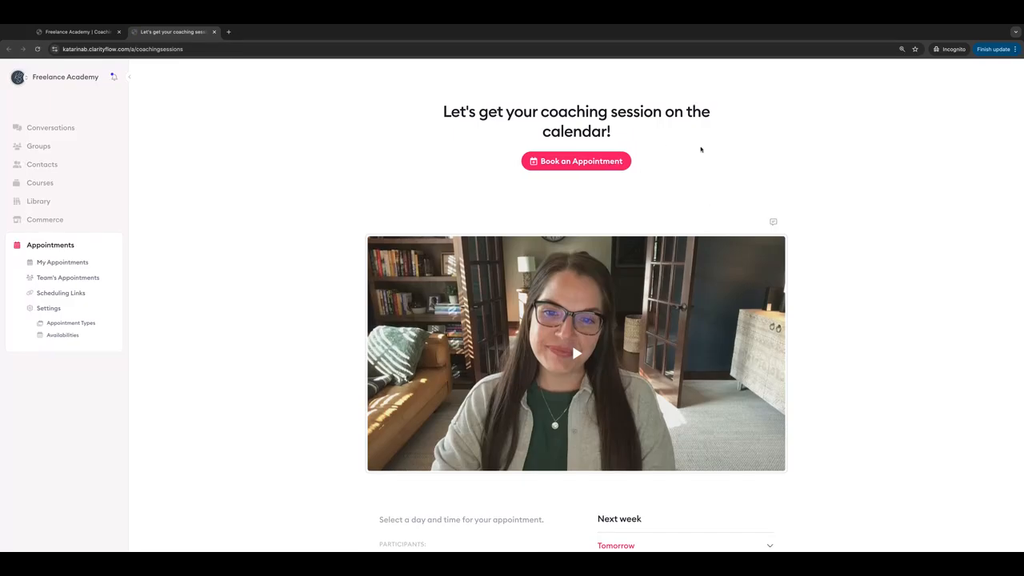
pyautogui.scroll(-3, 637, 173)
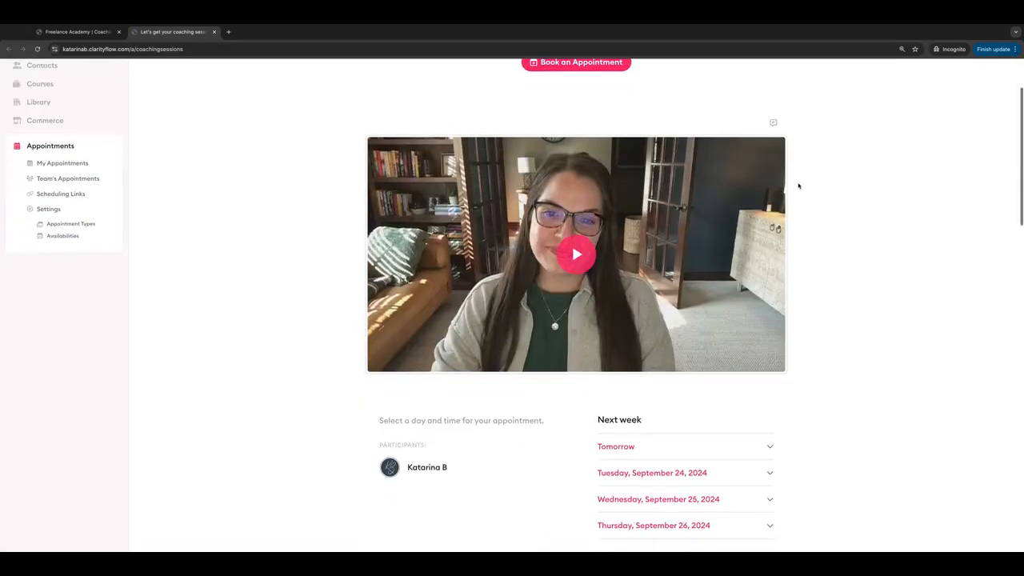
pyautogui.scroll(-8, 339, 256)
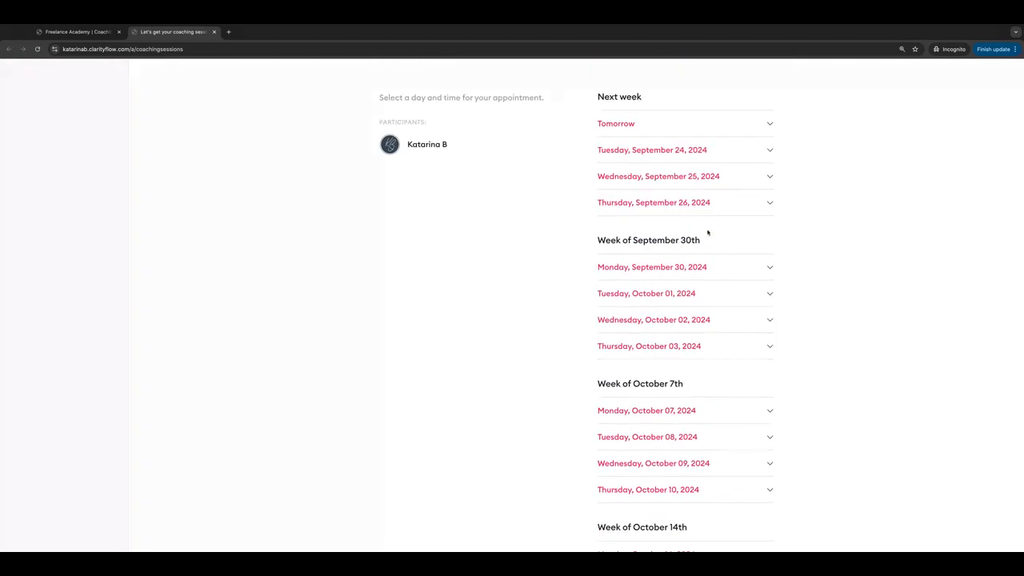
pyautogui.click(771, 121)
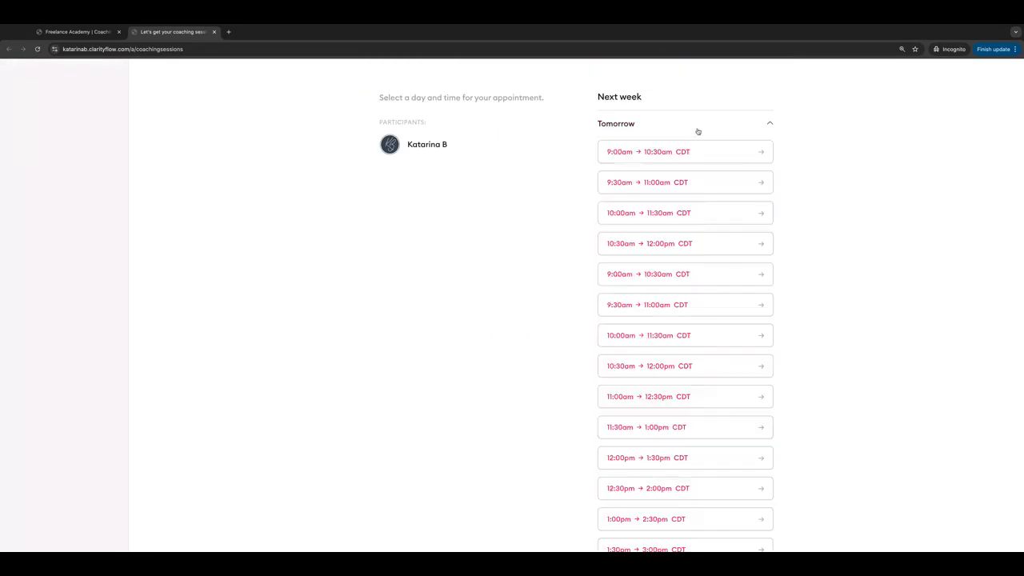
pyautogui.click(768, 124)
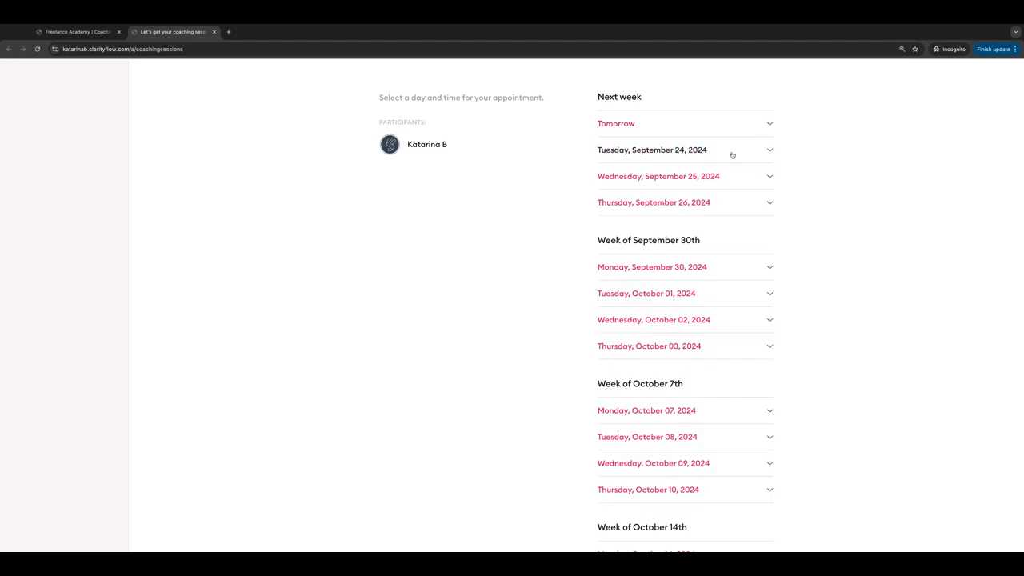
# - Select the Monday, October 07, 2024 slot from 9:00am to 10:30am, answer the booking question with "To build my confidence", and continue
pyautogui.scroll(-2, 652, 217)
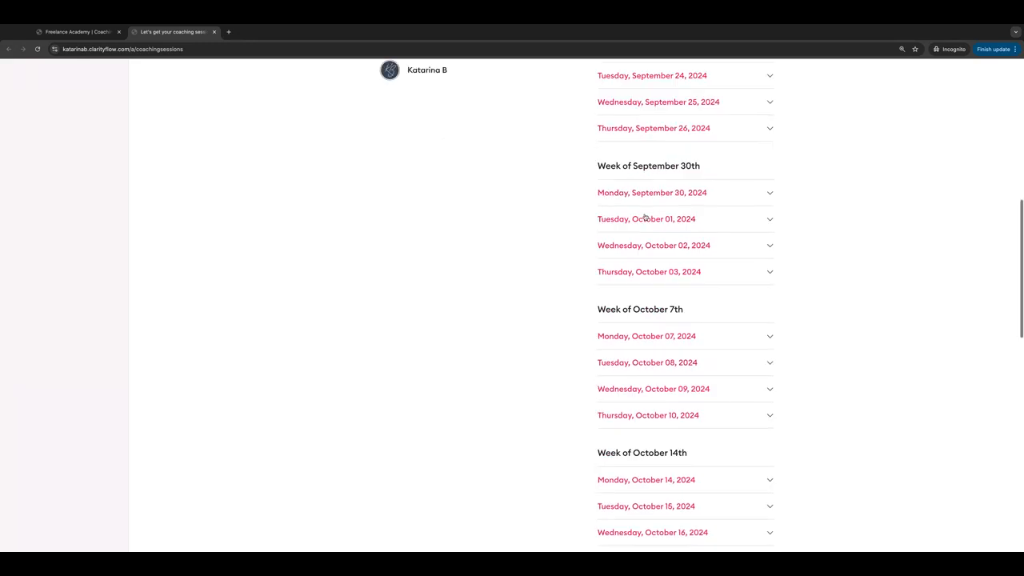
pyautogui.click(769, 331)
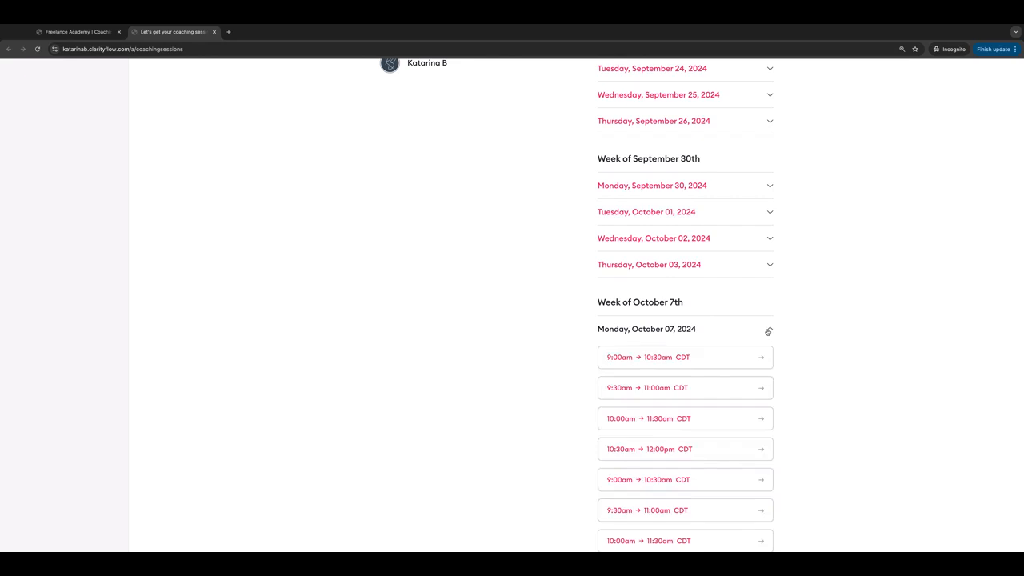
pyautogui.scroll(-1, 655, 320)
pyautogui.click(655, 320)
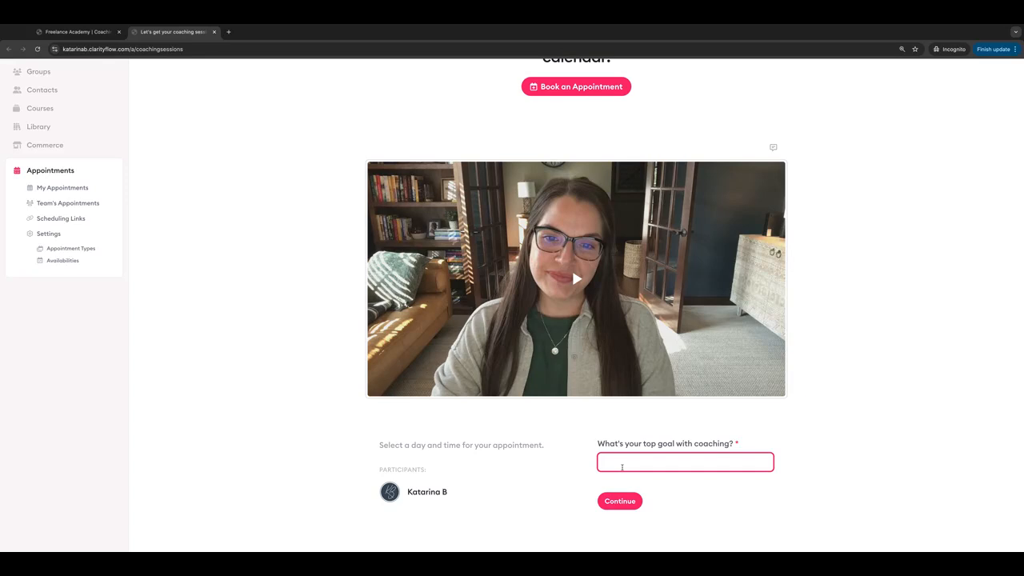
pyautogui.write('To build my confidence')
pyautogui.click(620, 501)
pyautogui.scroll(-1, 678, 427)
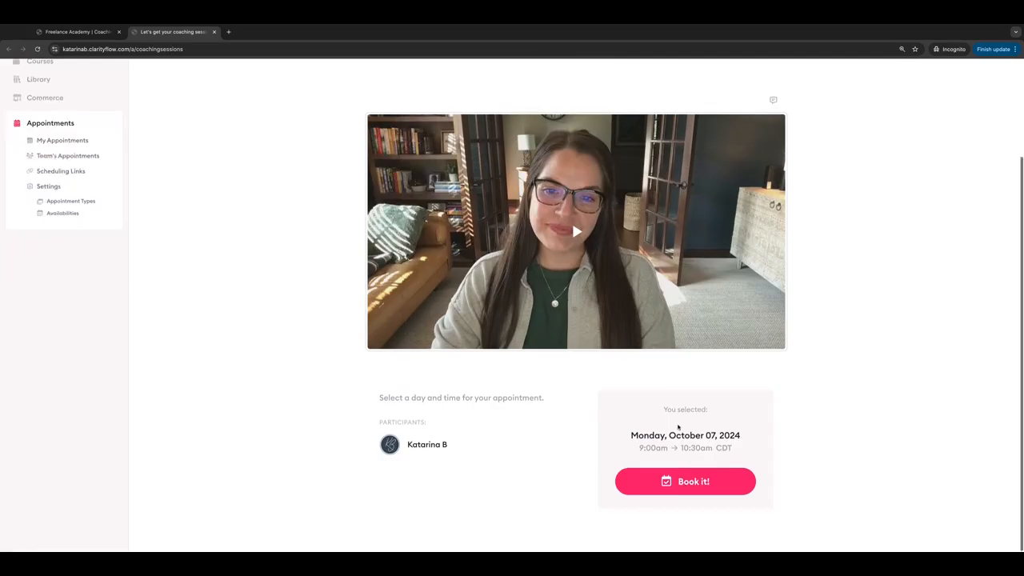
# - Book the selected coaching session slot and return to the list of appointment types
pyautogui.click(685, 481)
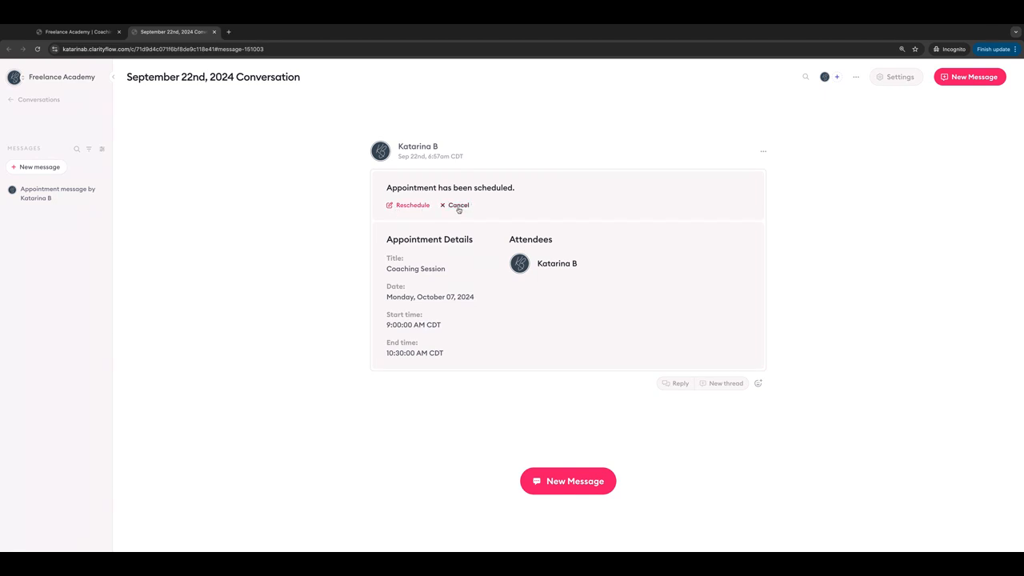
pyautogui.click(55, 33)
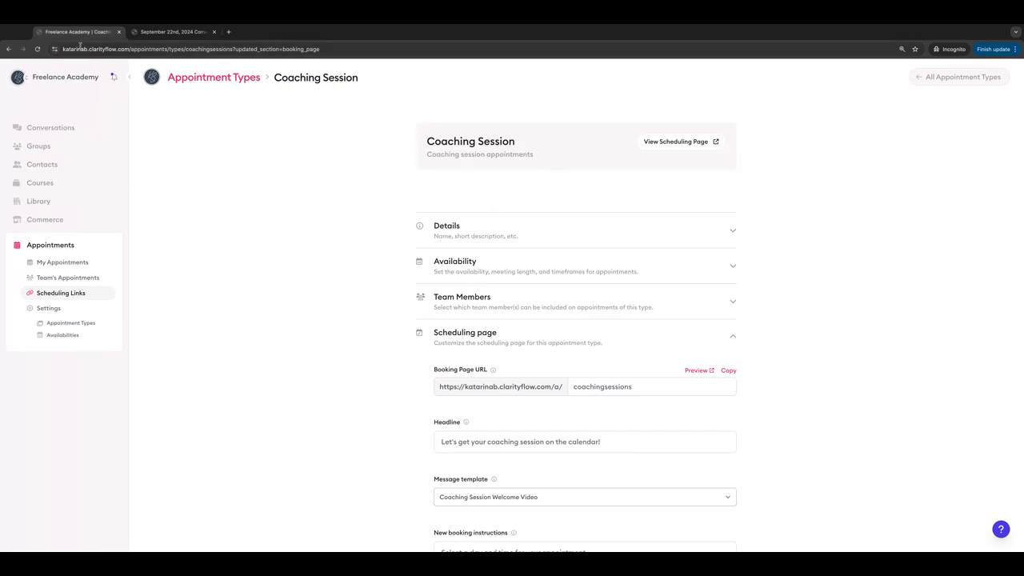
pyautogui.click(228, 78)
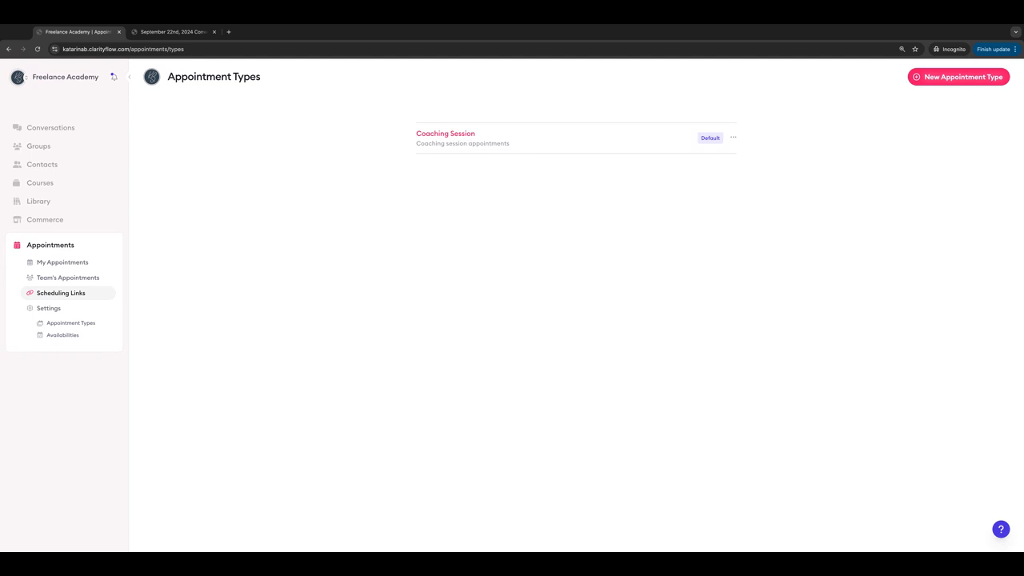
# - Create a new appointment type named "Consultation Calls"
pyautogui.click(959, 77)
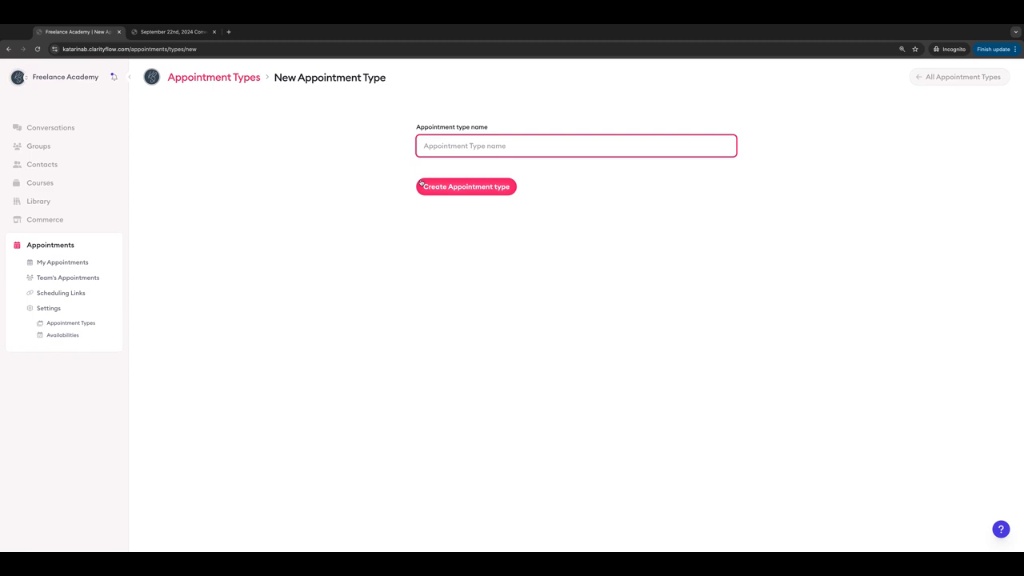
pyautogui.write('Consultation Calls')
pyautogui.click(464, 187)
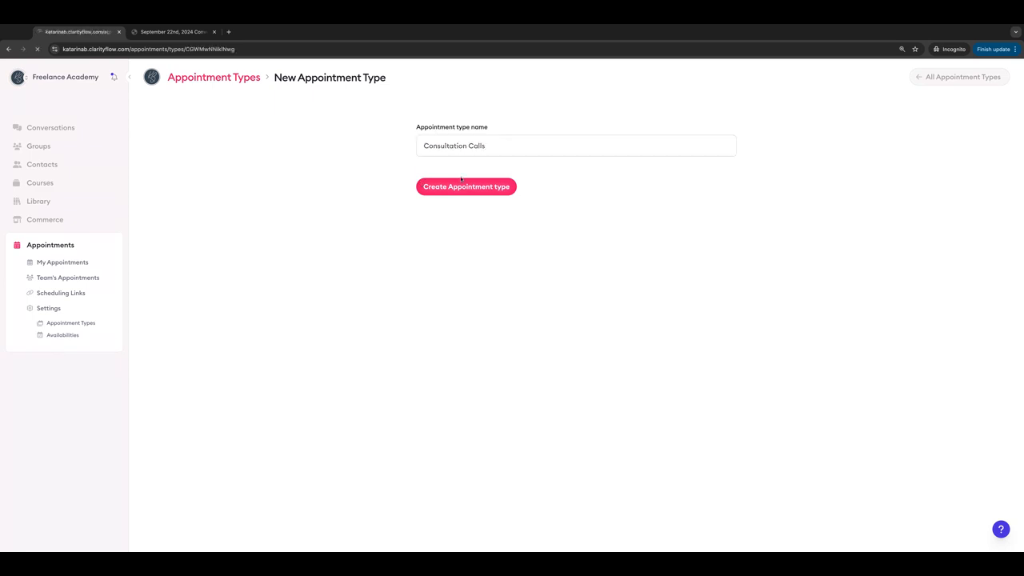
# - Assign the Consultation Calls availability to the new appointment type, set the meeting length to 15 minutes, and save the update
pyautogui.click(621, 219)
pyautogui.scroll(-2, 622, 226)
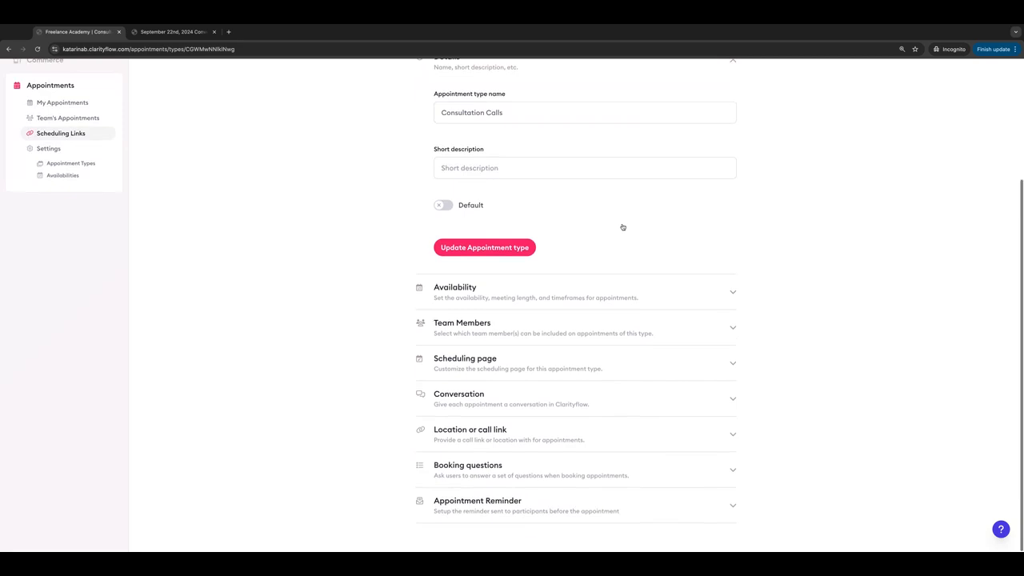
pyautogui.click(588, 297)
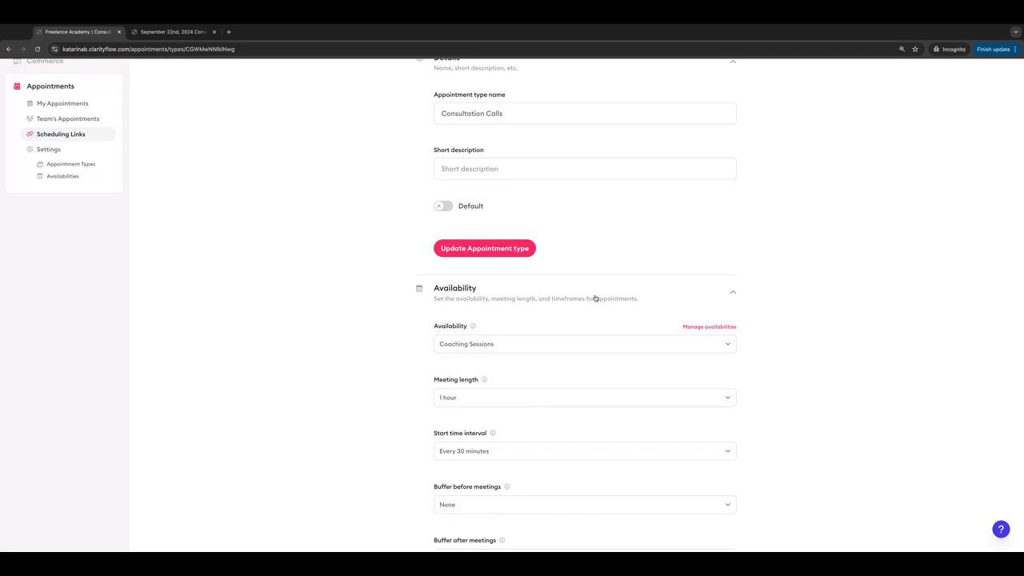
pyautogui.scroll(-1, 595, 299)
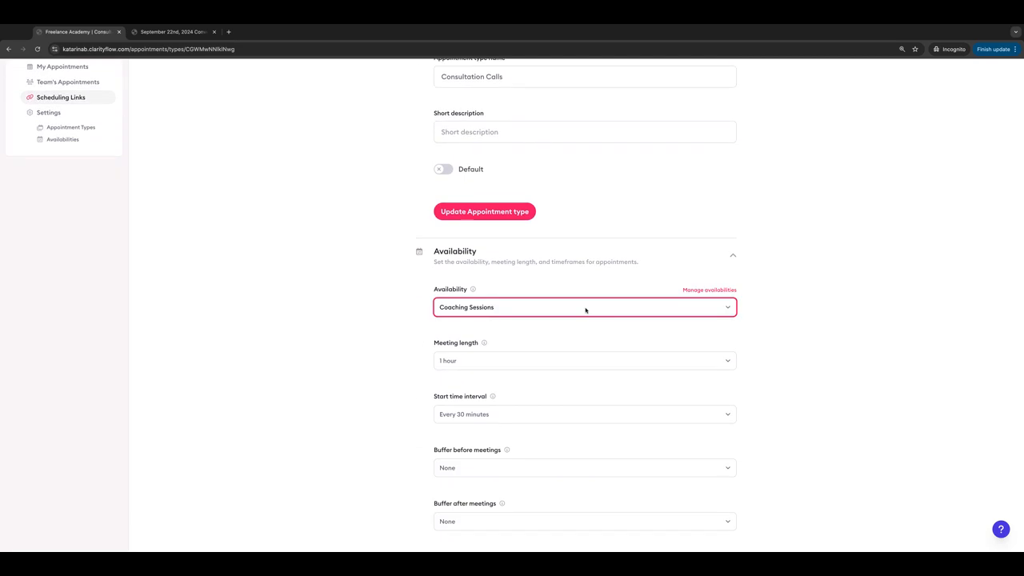
pyautogui.scroll(-4, 585, 310)
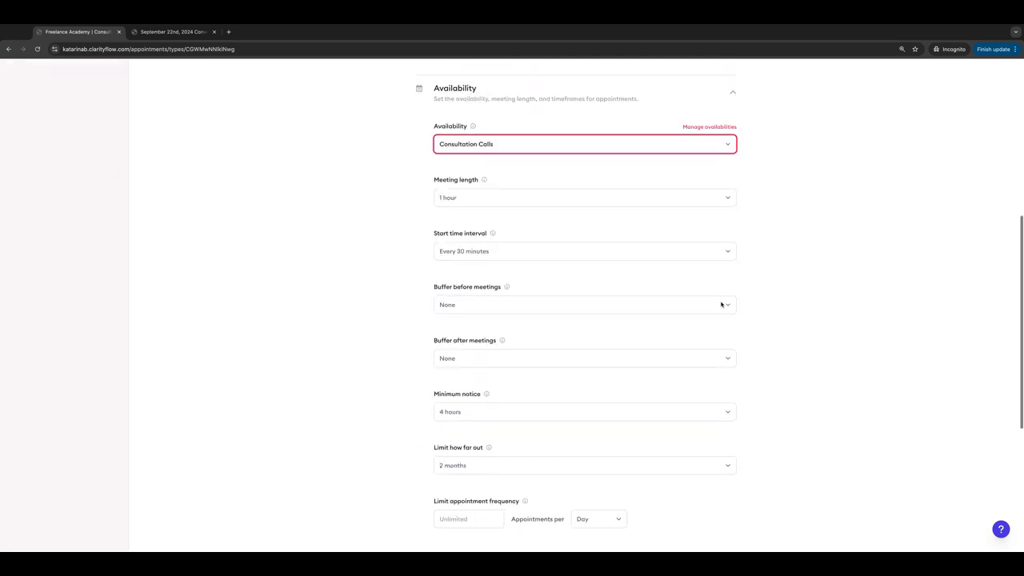
pyautogui.click(577, 204)
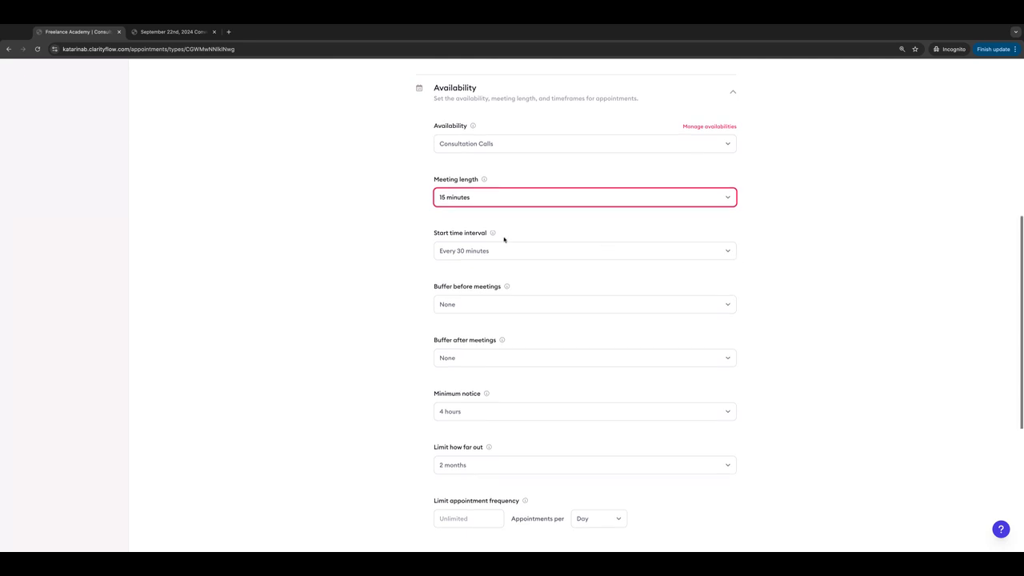
pyautogui.scroll(-2, 505, 236)
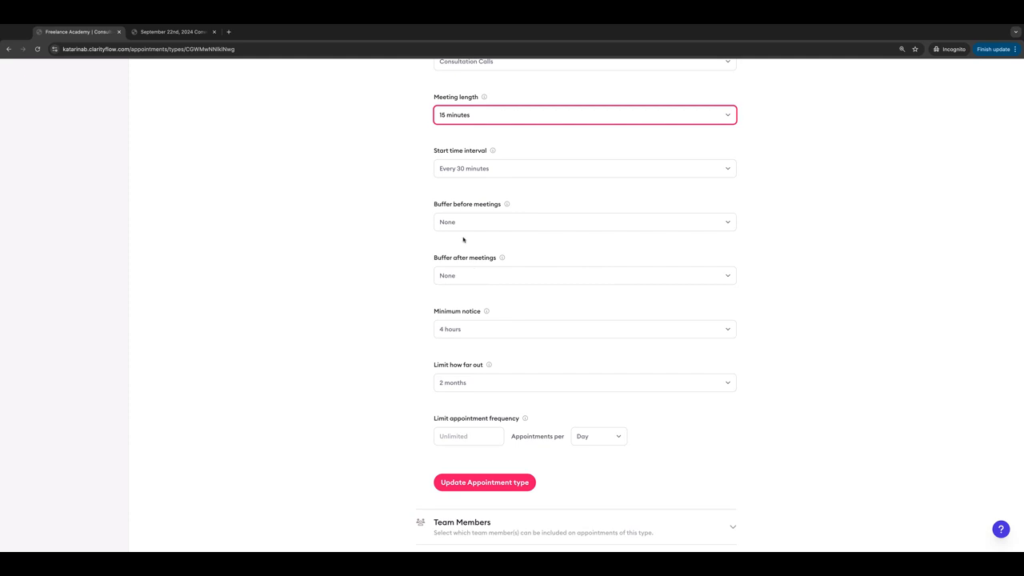
pyautogui.scroll(-5, 469, 265)
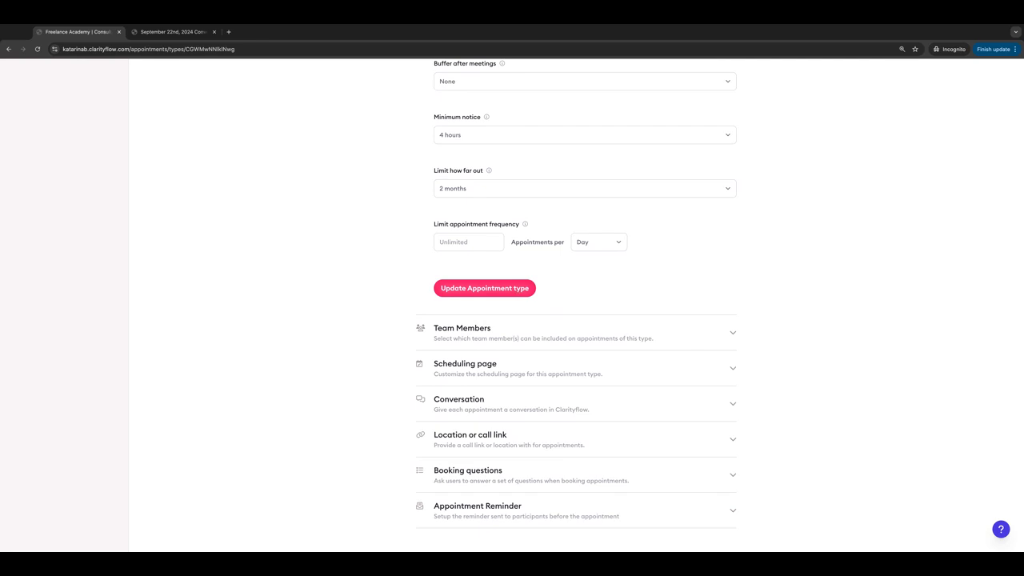
pyautogui.click(506, 289)
# - Include only the second listed team member on Consultation Calls appointments, excluding the first, and update the appointment type
pyautogui.scroll(-3, 499, 290)
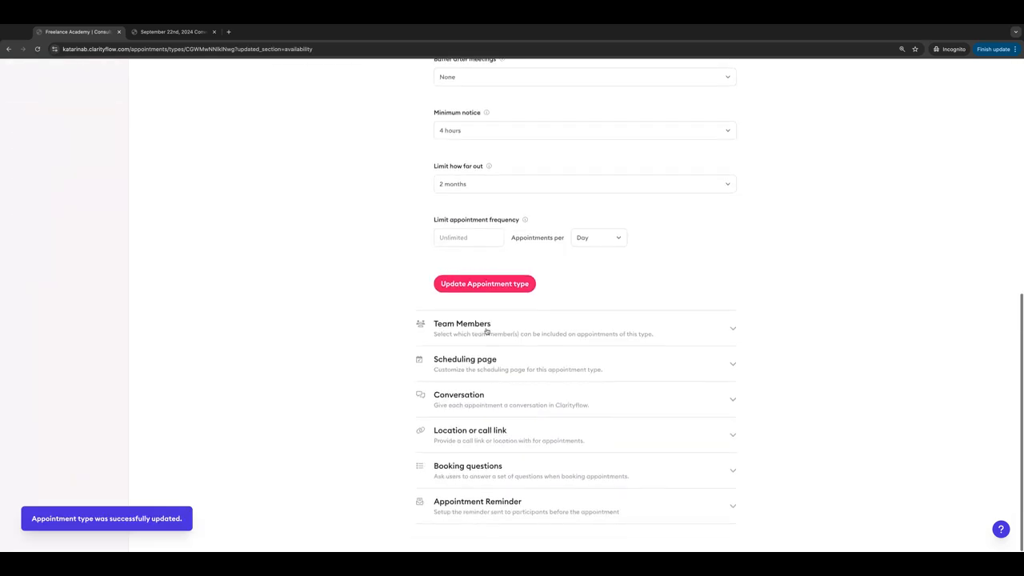
pyautogui.click(485, 326)
pyautogui.click(443, 380)
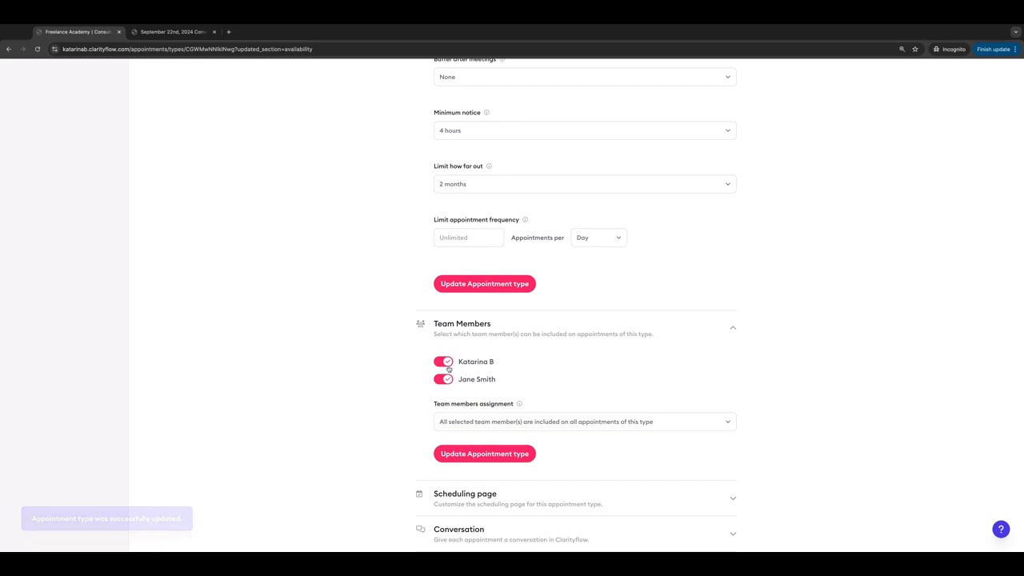
pyautogui.click(450, 362)
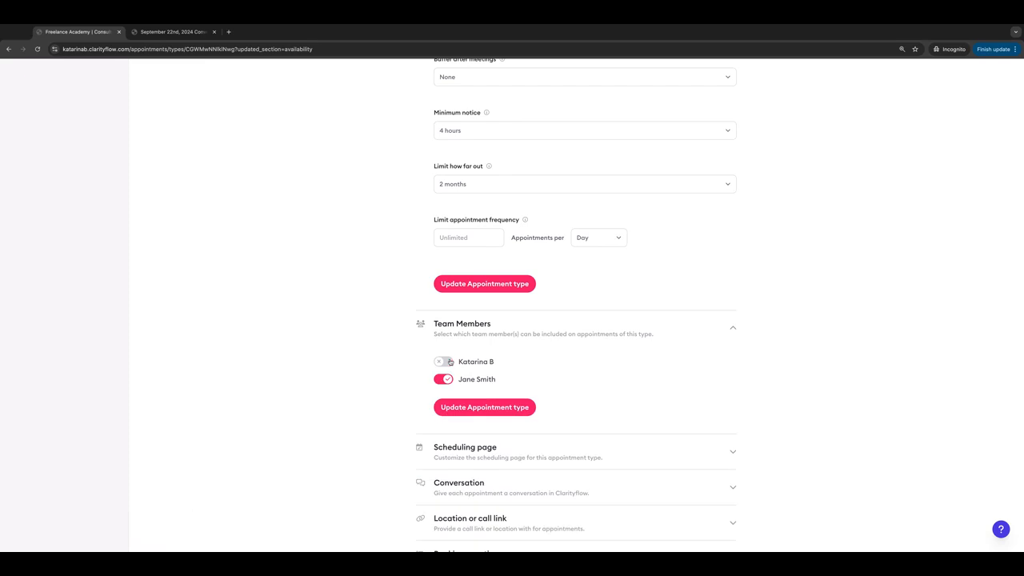
pyautogui.click(502, 409)
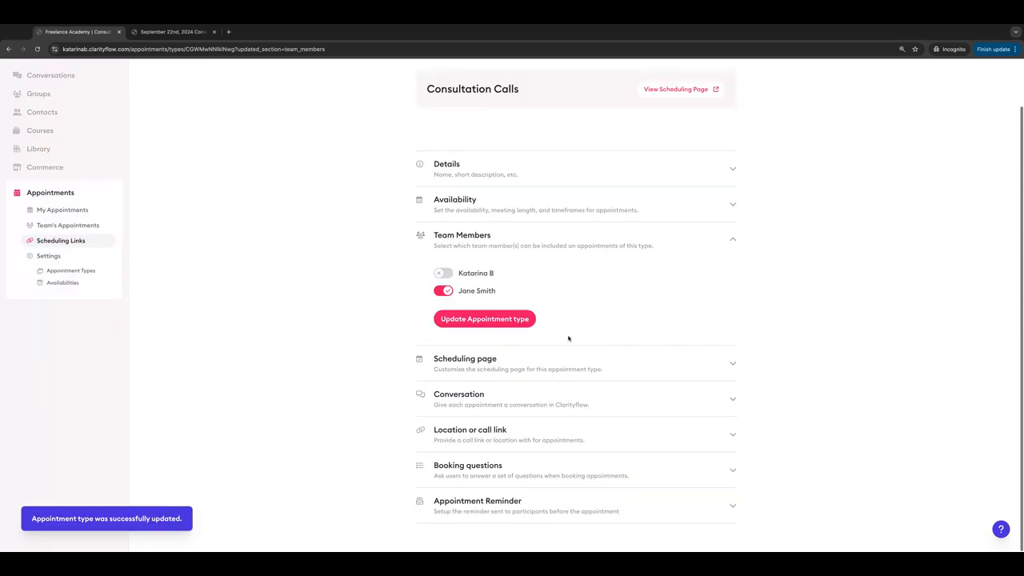
# - Review and save the Consultation Calls scheduling page settings with their defaults, and return to the list of appointment types
pyautogui.click(571, 359)
pyautogui.scroll(-5, 573, 364)
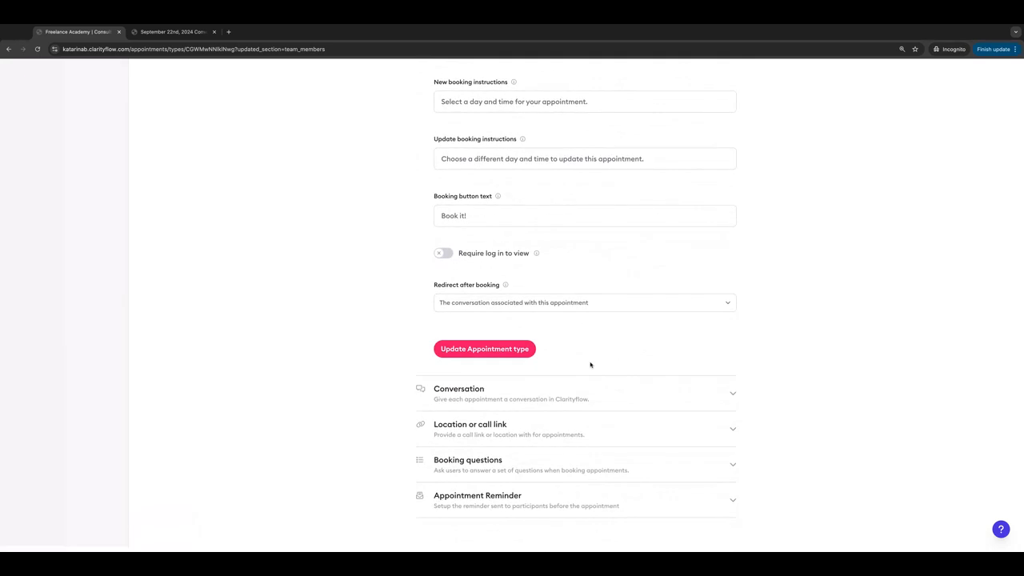
pyautogui.scroll(1, 537, 385)
pyautogui.click(534, 383)
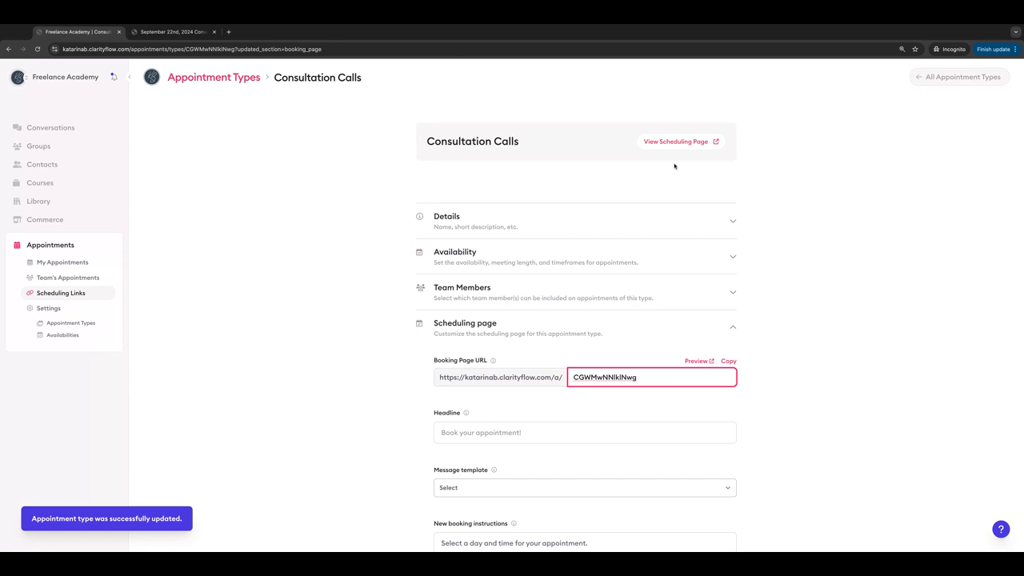
pyautogui.click(68, 296)
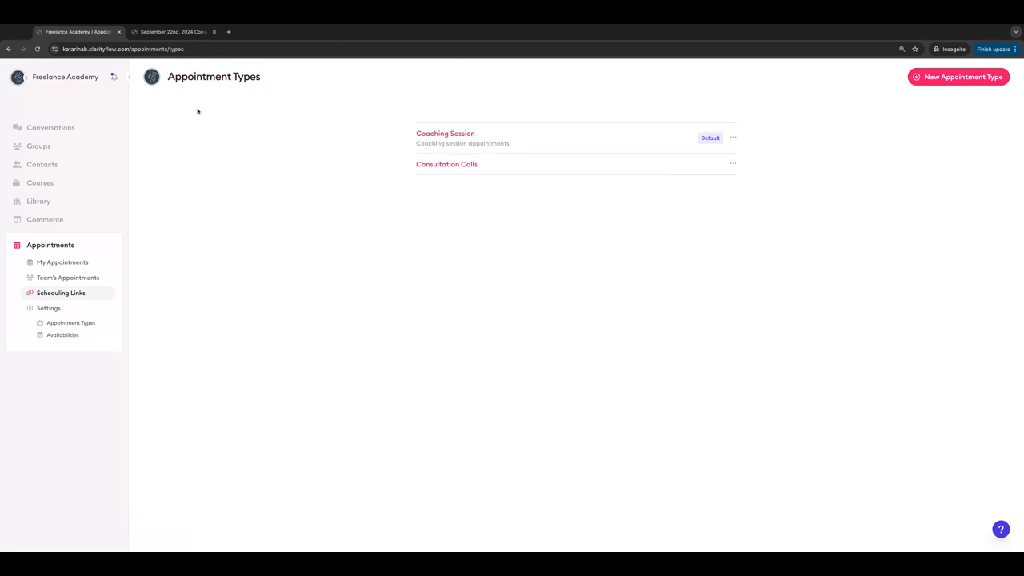